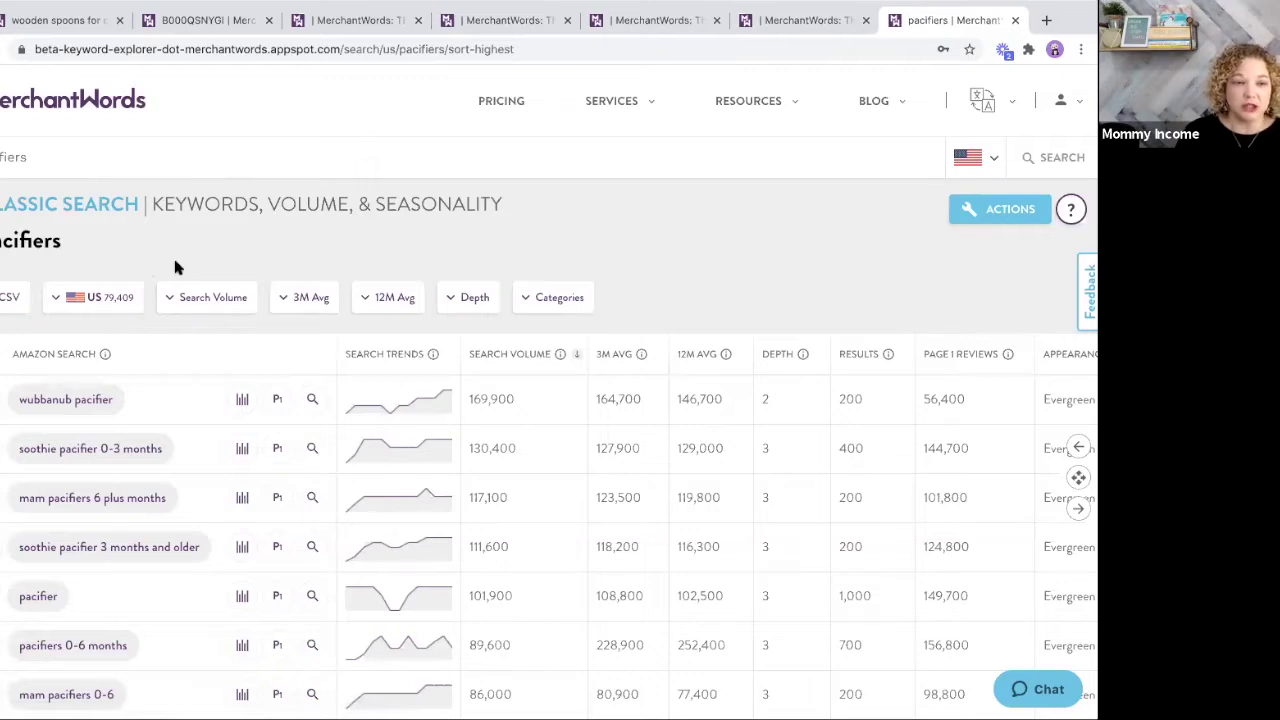
Replace the pacifiers query with 'baseball OR bat OR glove' in the search box.
double_click(36, 168)
key(BackSpace)
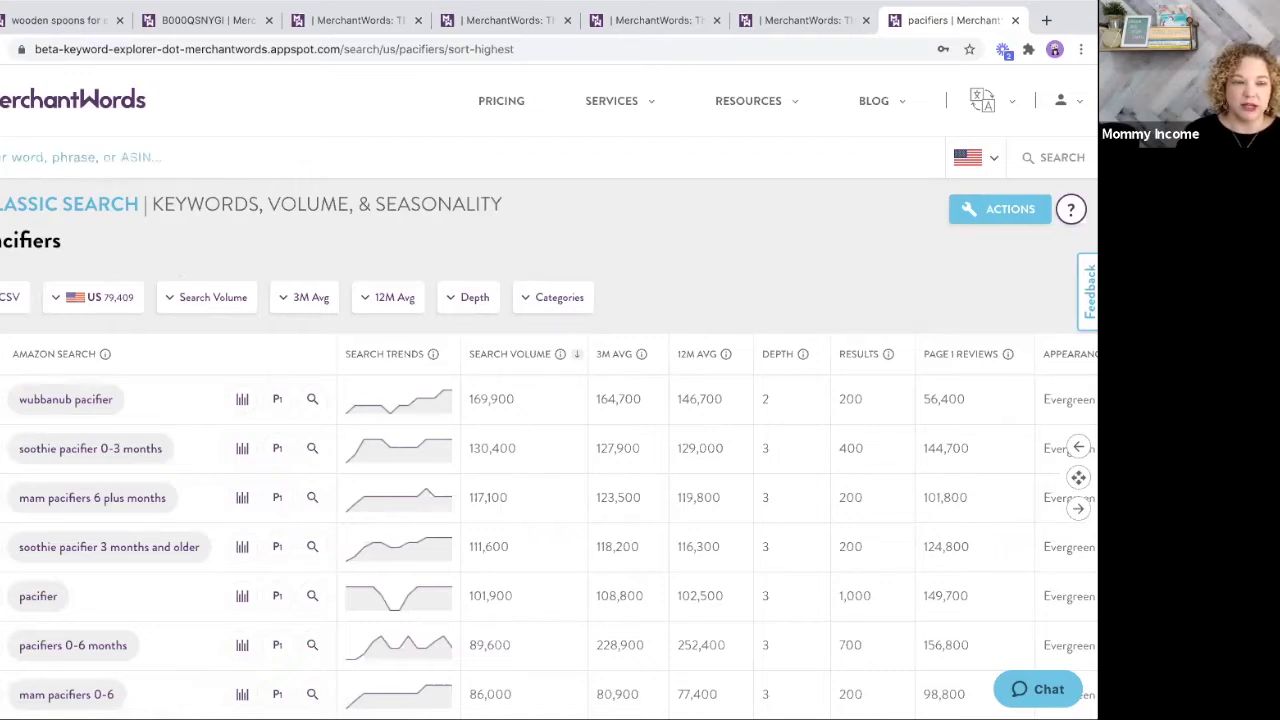
text(baseball)
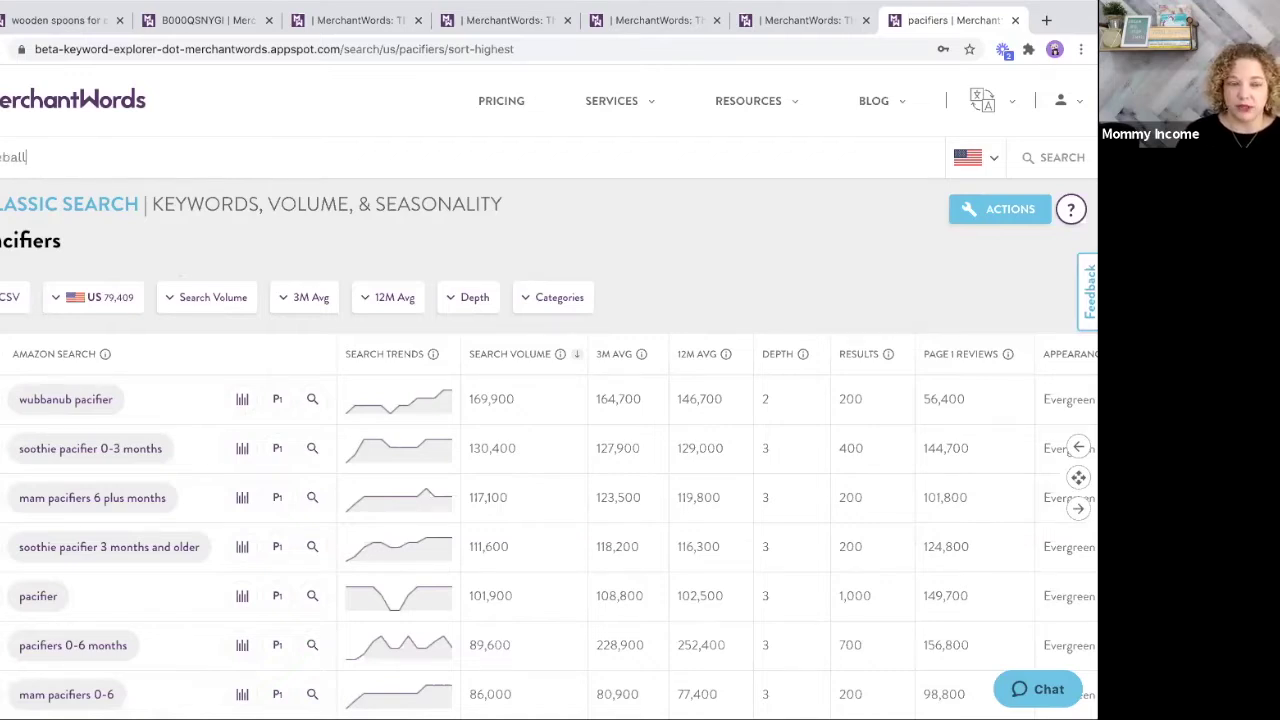
text( O)
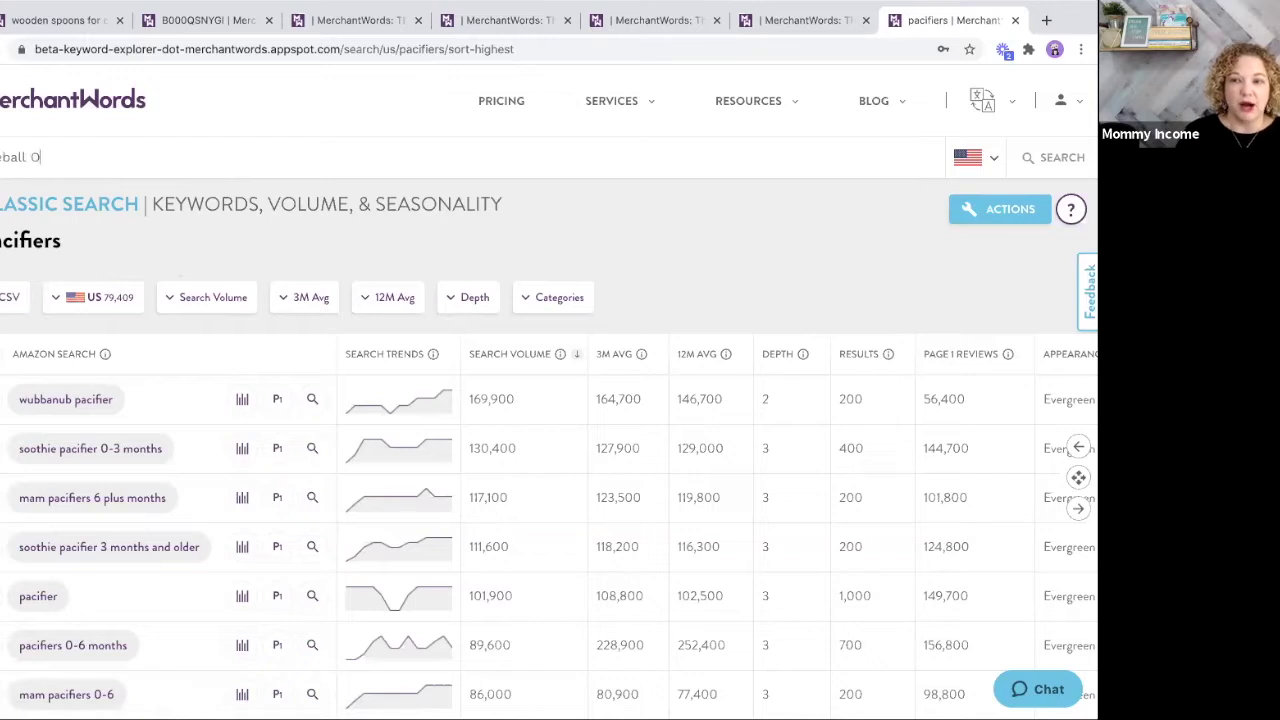
text(R bat OR glove)
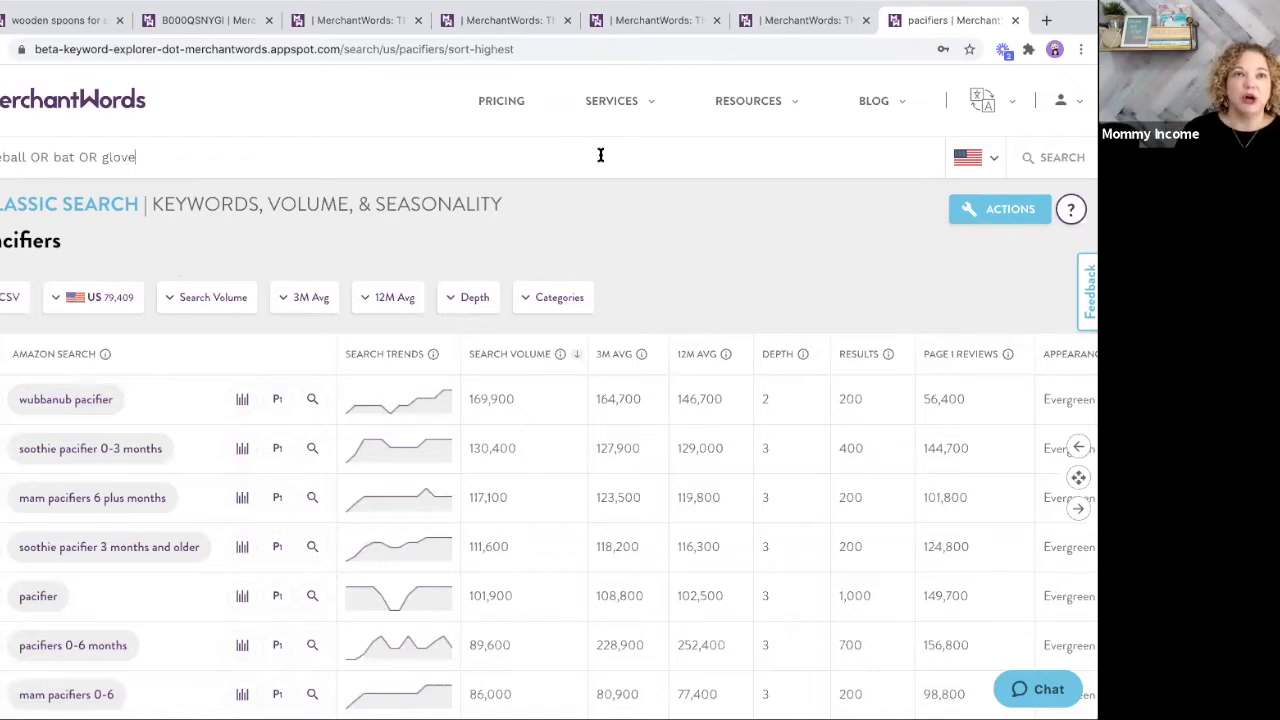
Run the baseball OR bat OR glove search and glance at the ACTIONS menu.
click(1040, 173)
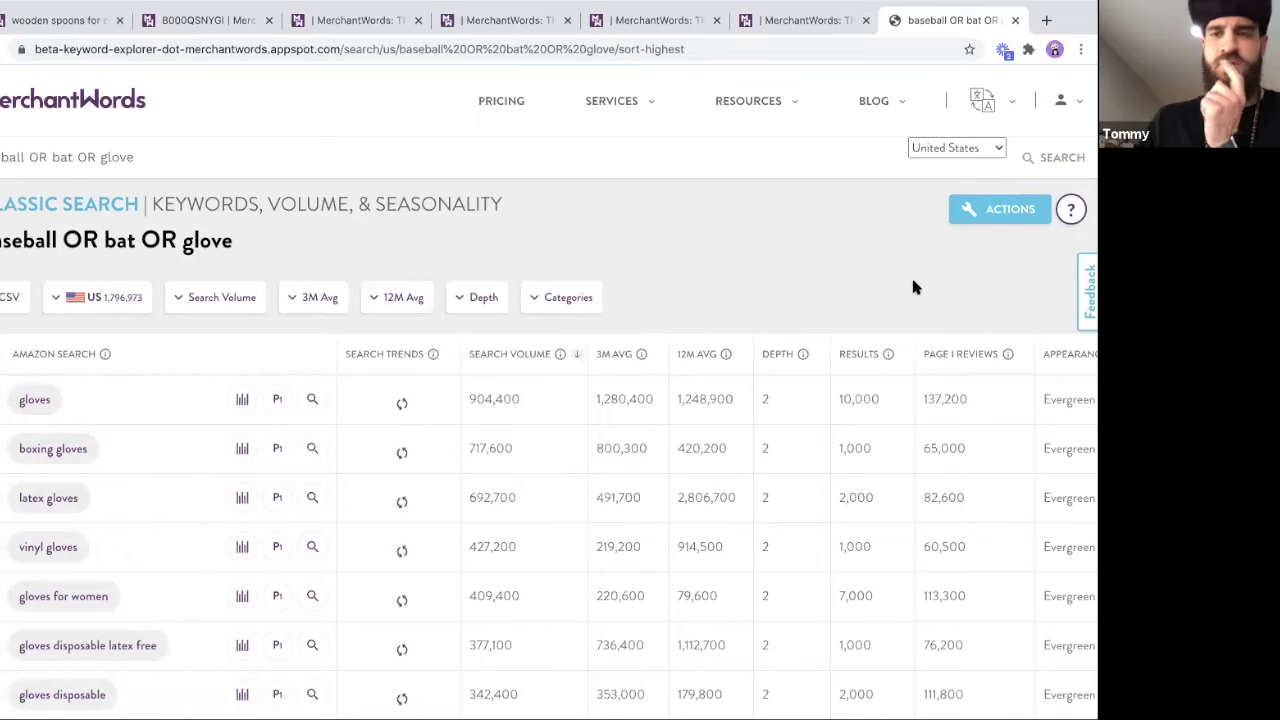
click(1034, 217)
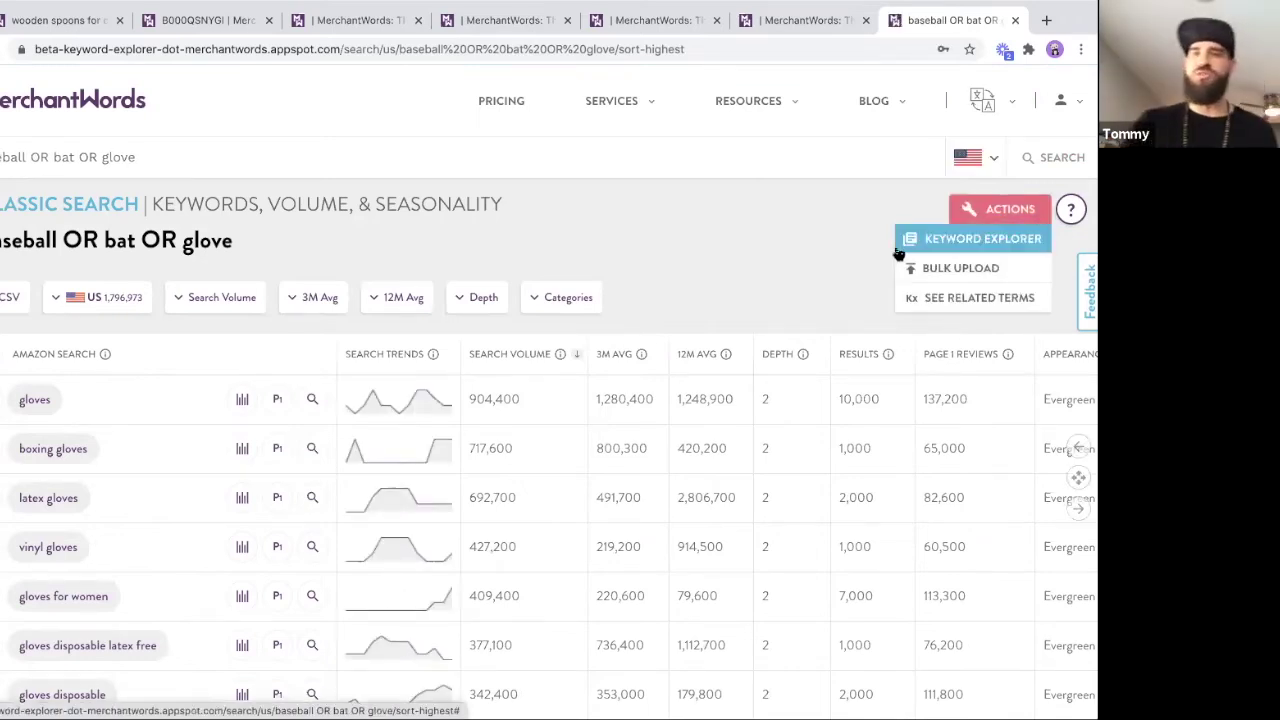
click(805, 243)
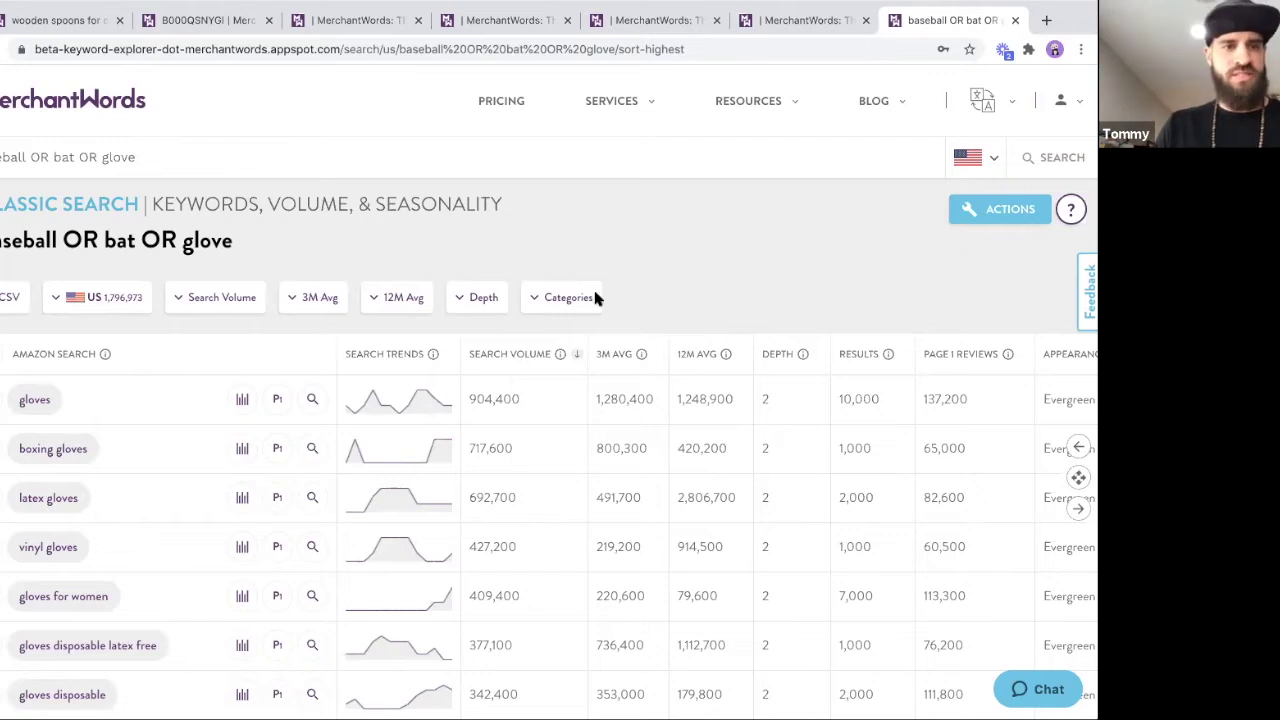
click(1003, 210)
click(999, 237)
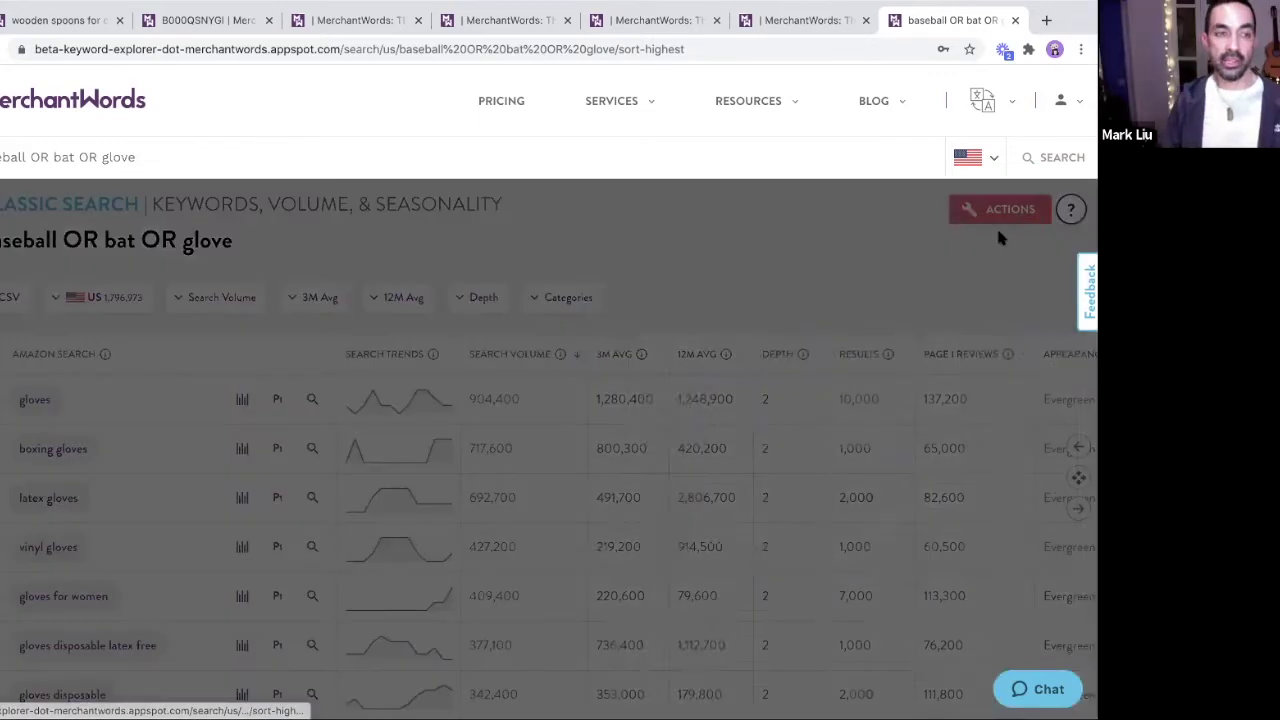
click(707, 282)
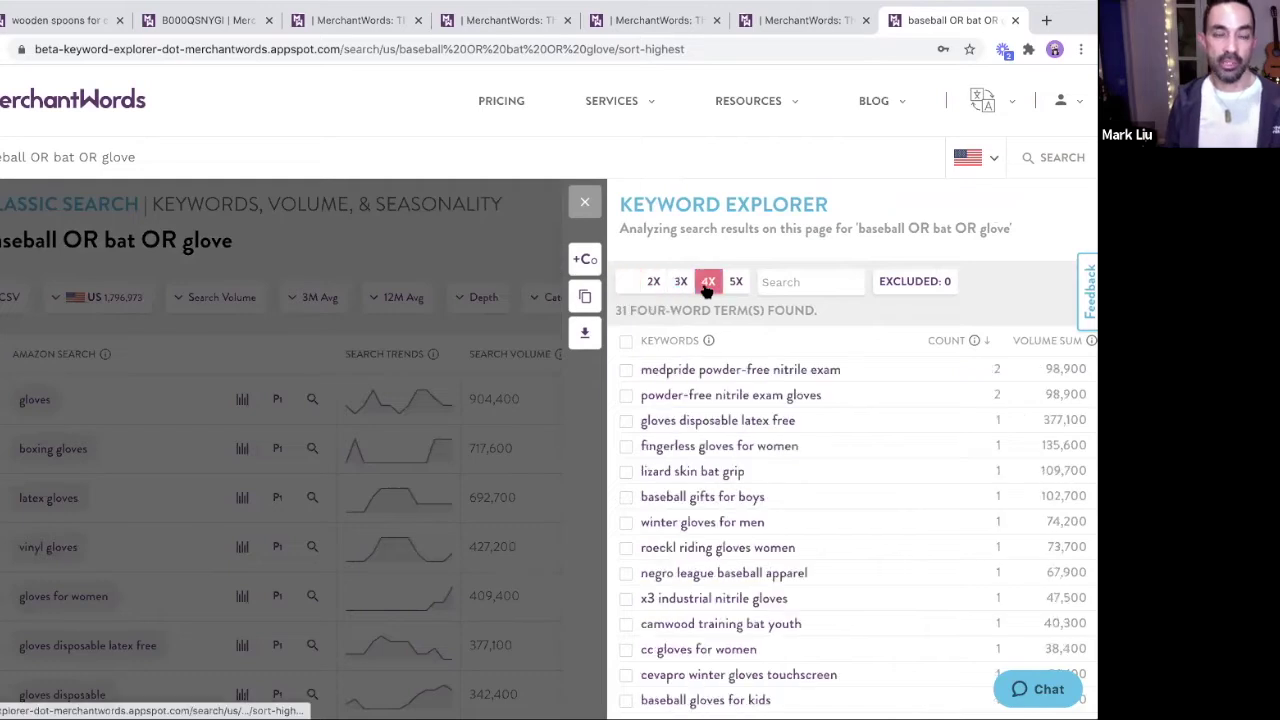
click(680, 282)
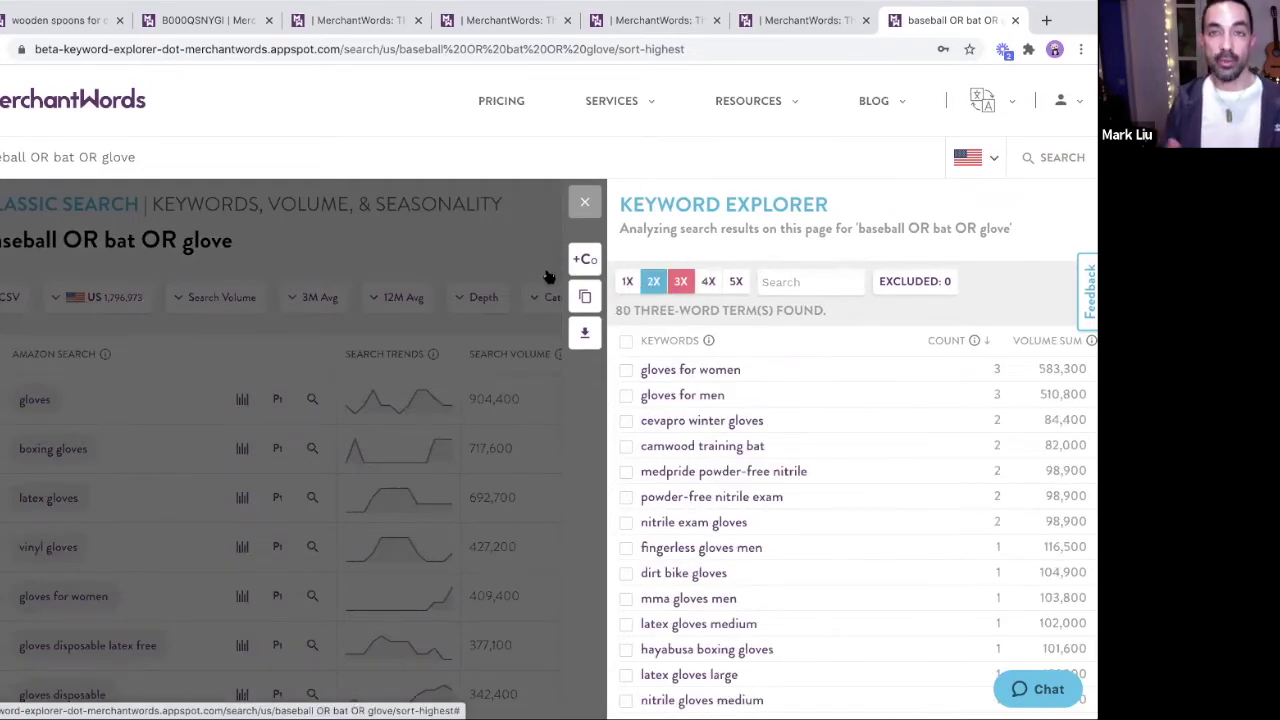
click(585, 205)
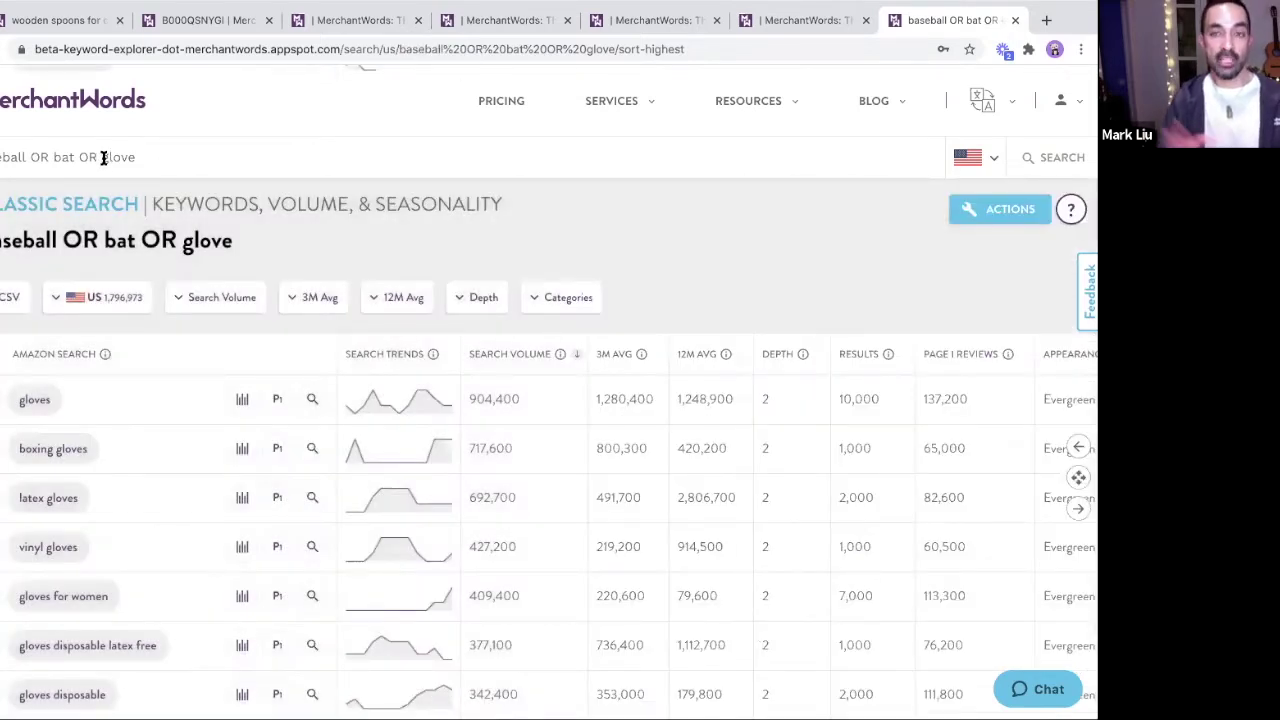
Insert 'baseball' before 'glove' and 'bat' in the query.
click(103, 157)
text(base)
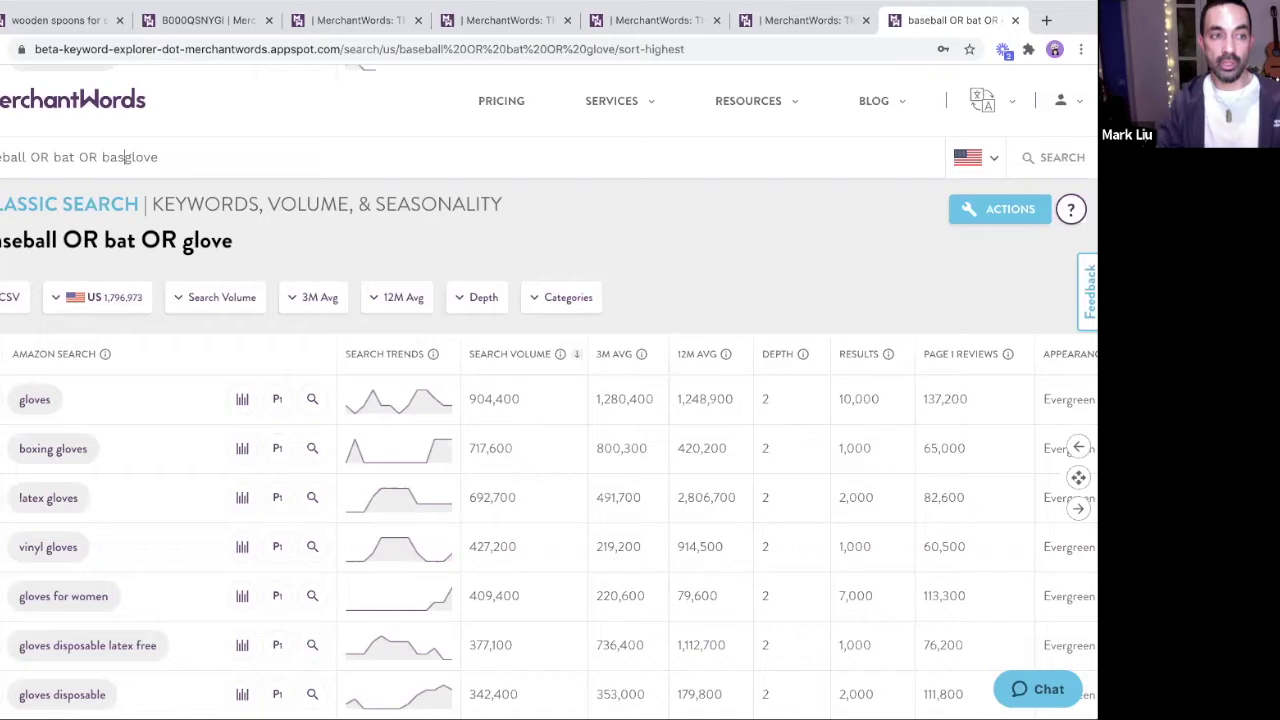
text(ball)
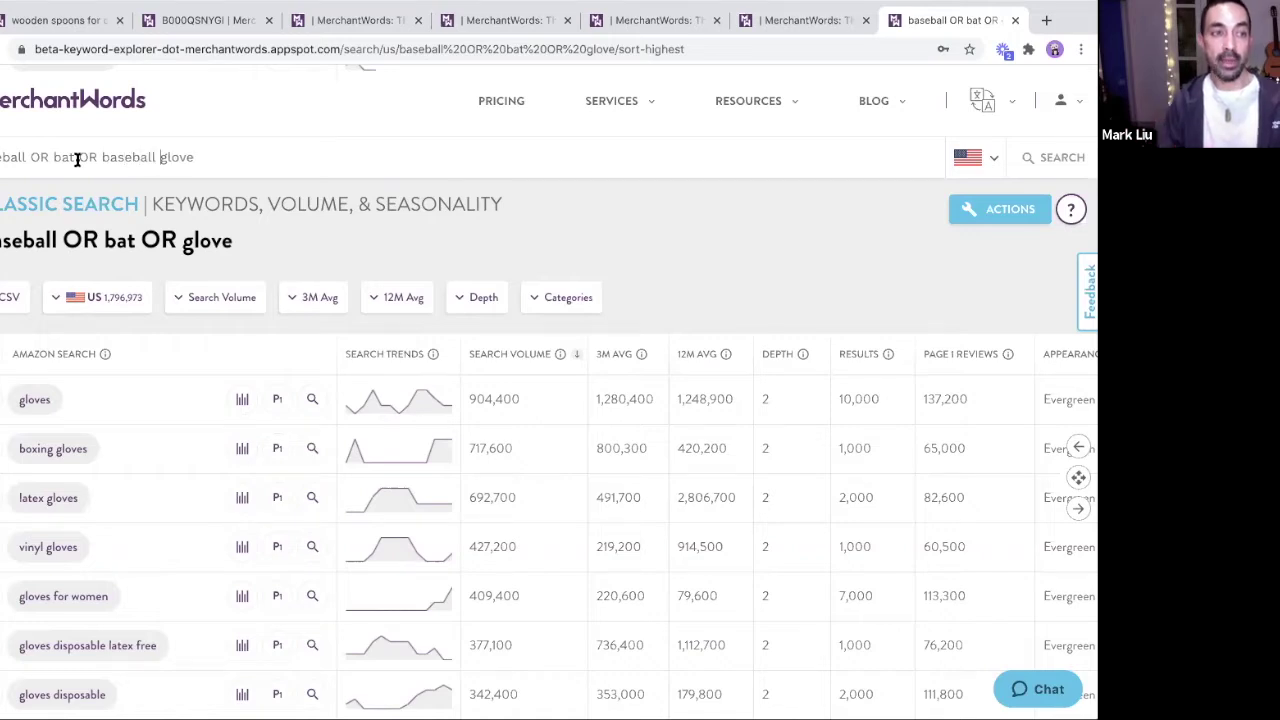
click(53, 157)
text(baseball)
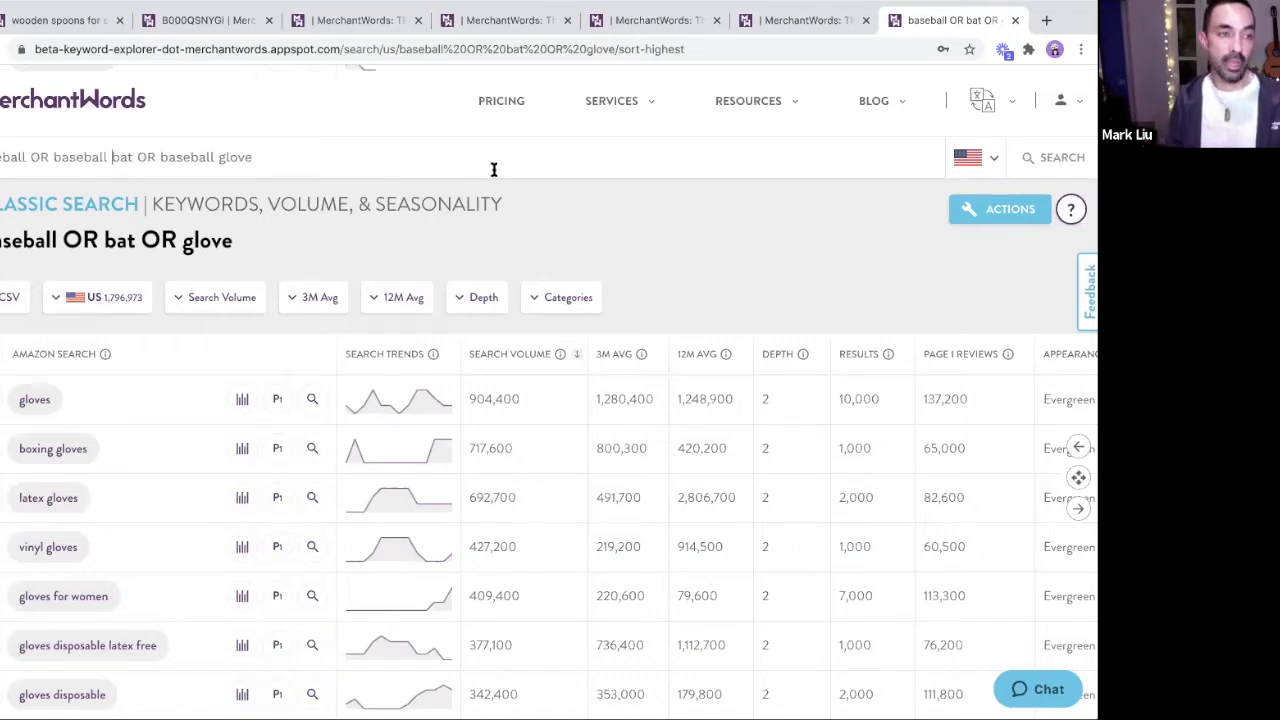
Check the Keyword Explorer 4X breakdown, then run the baseball OR baseball bat OR baseball glove search.
click(1011, 205)
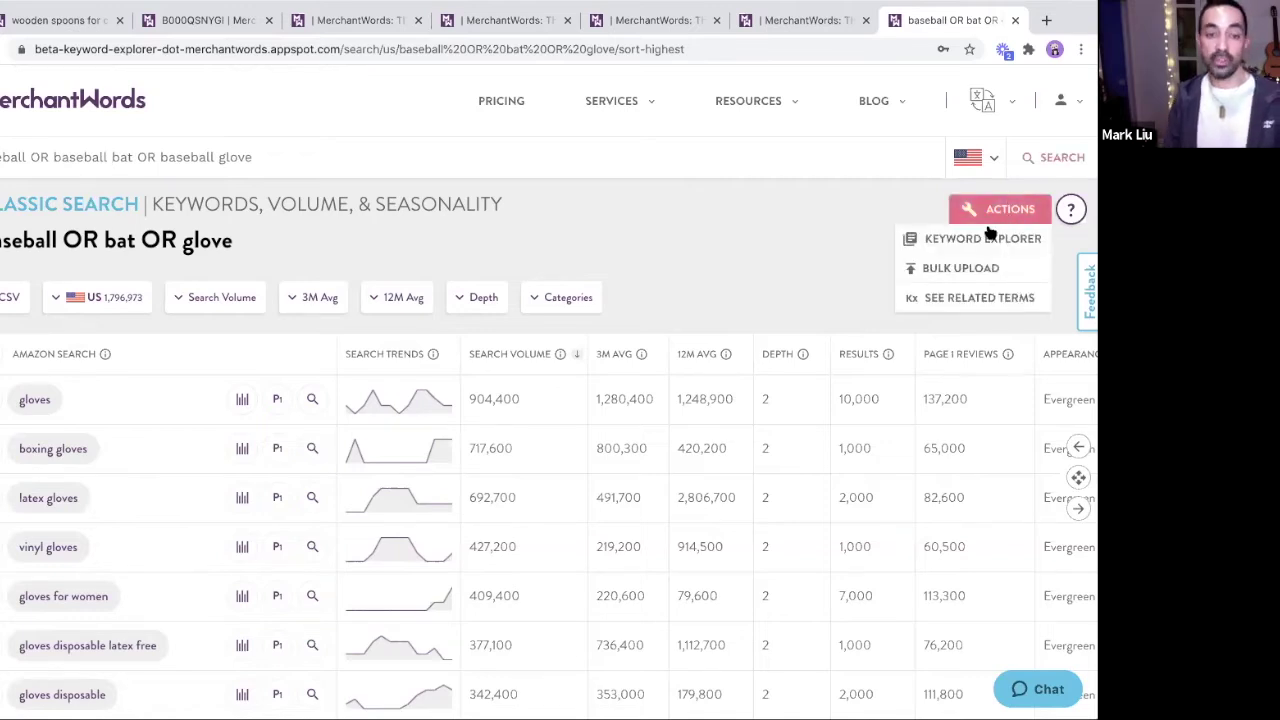
click(988, 237)
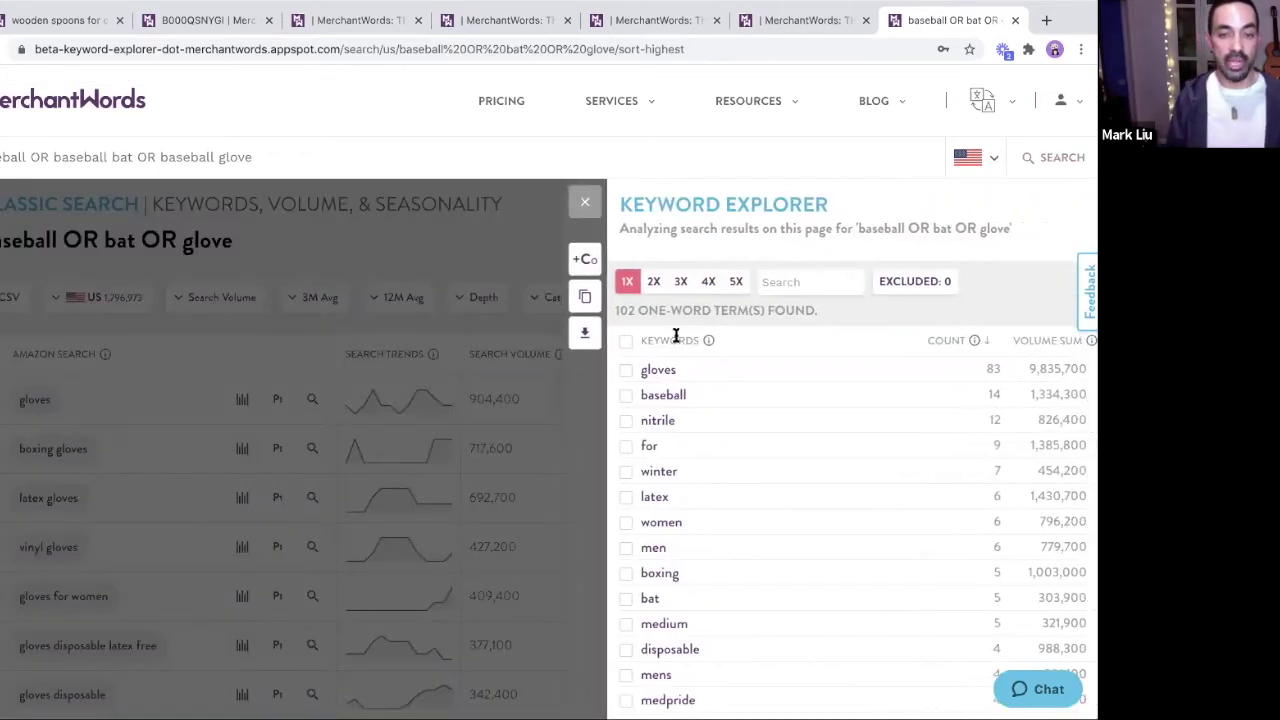
click(707, 282)
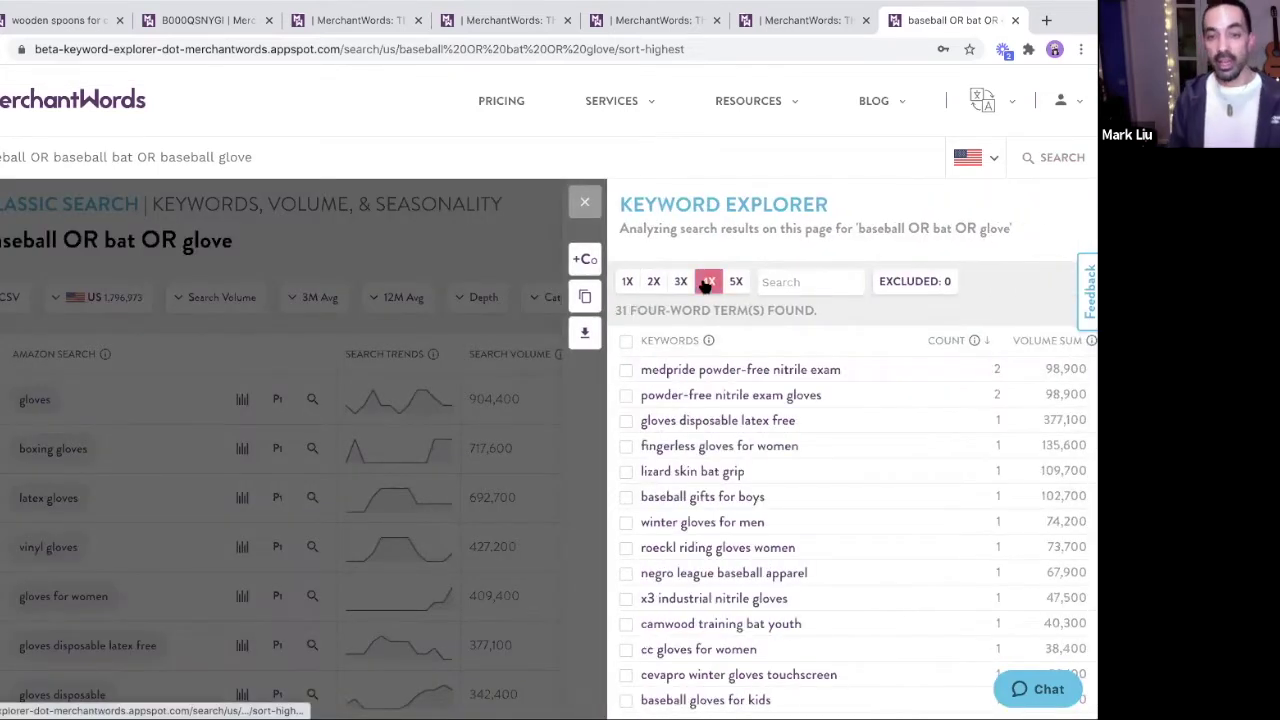
click(585, 202)
click(1029, 163)
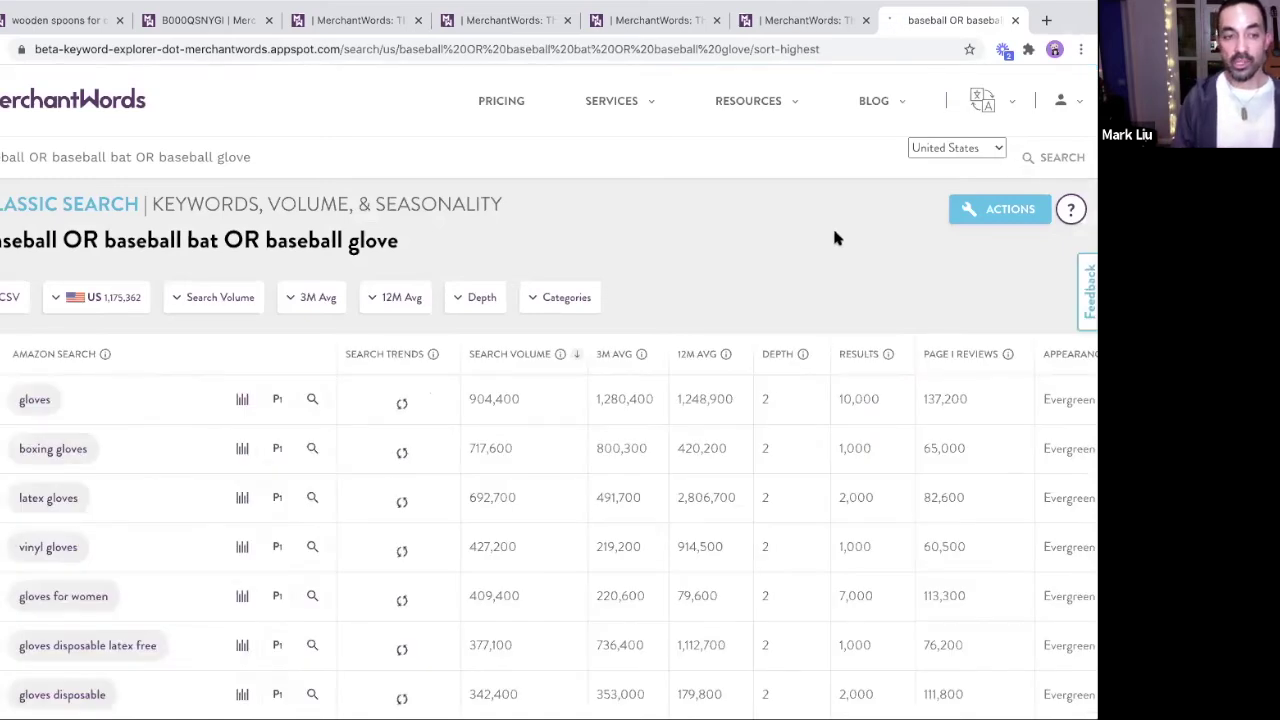
Review the Keyword Explorer 4X and 1X breakdowns for the refined results, then close it.
click(981, 206)
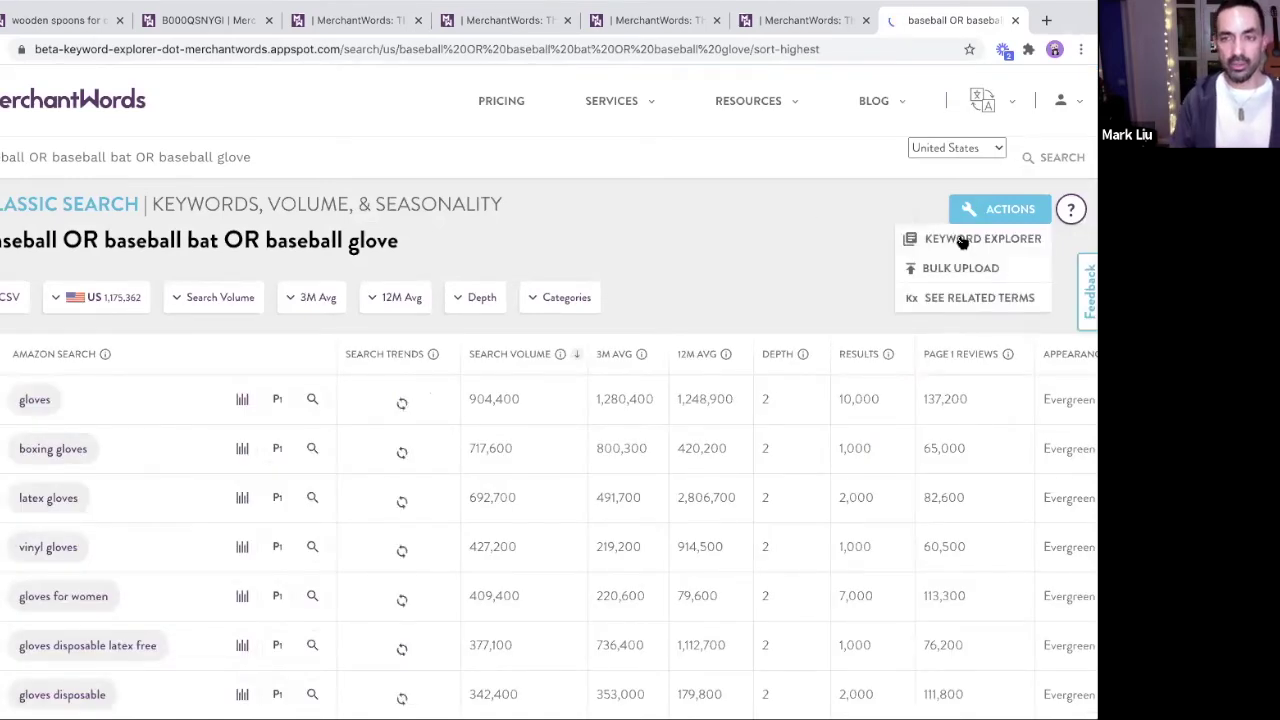
click(760, 209)
click(1012, 212)
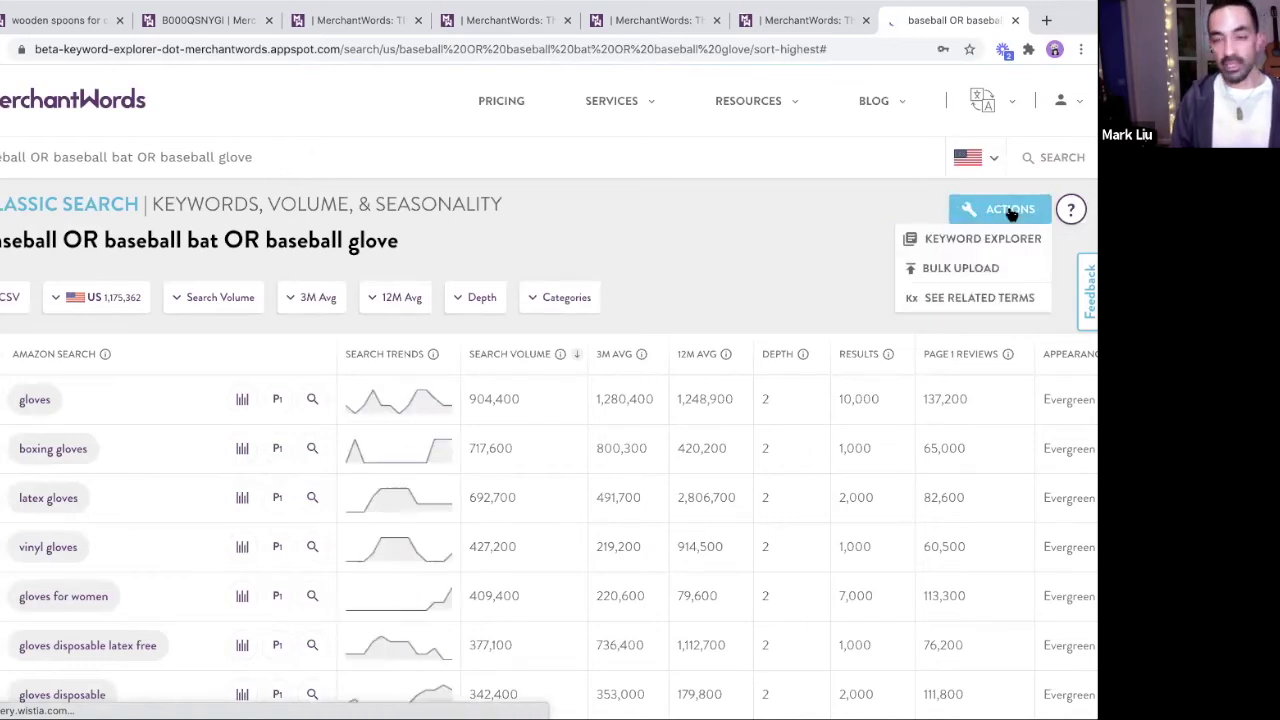
click(945, 240)
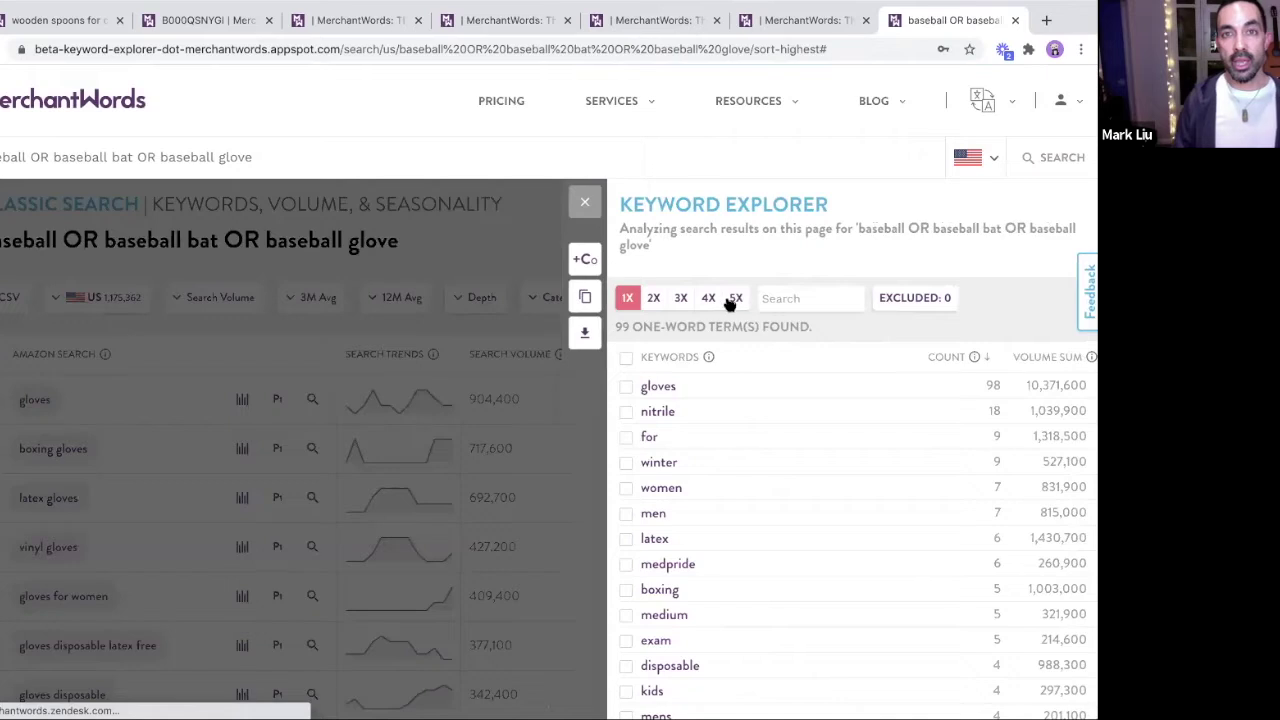
click(709, 300)
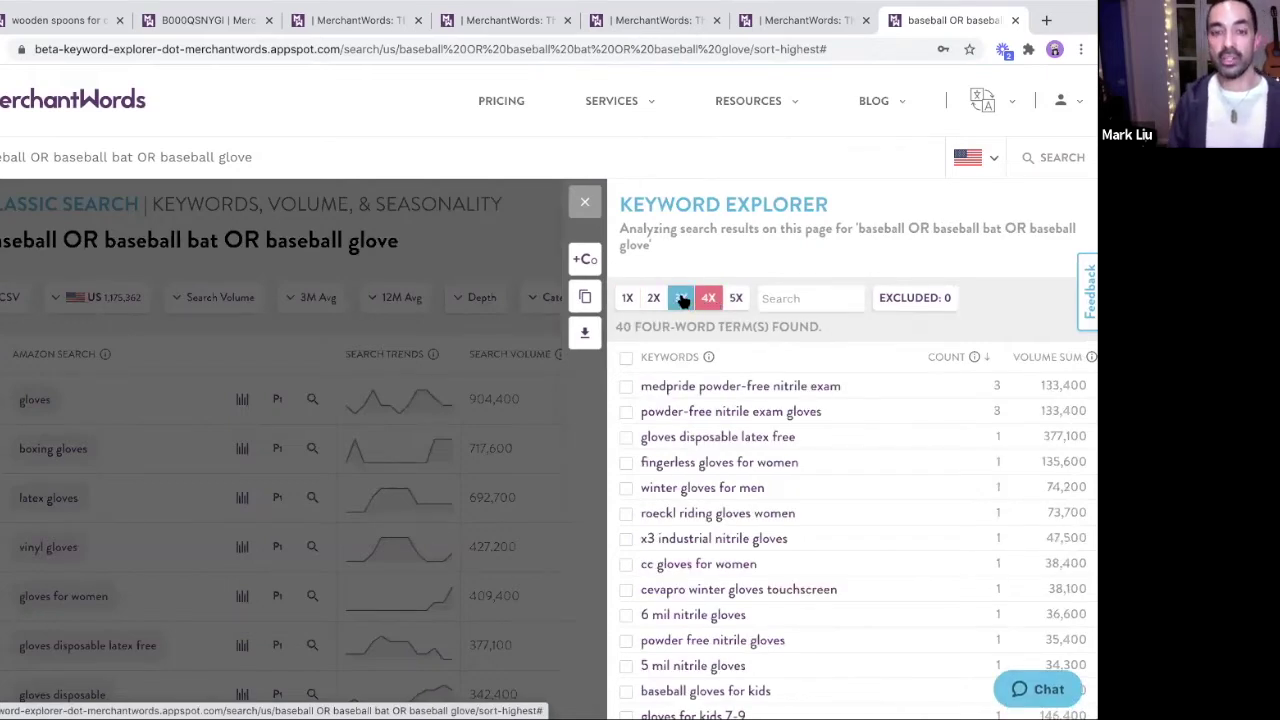
click(626, 300)
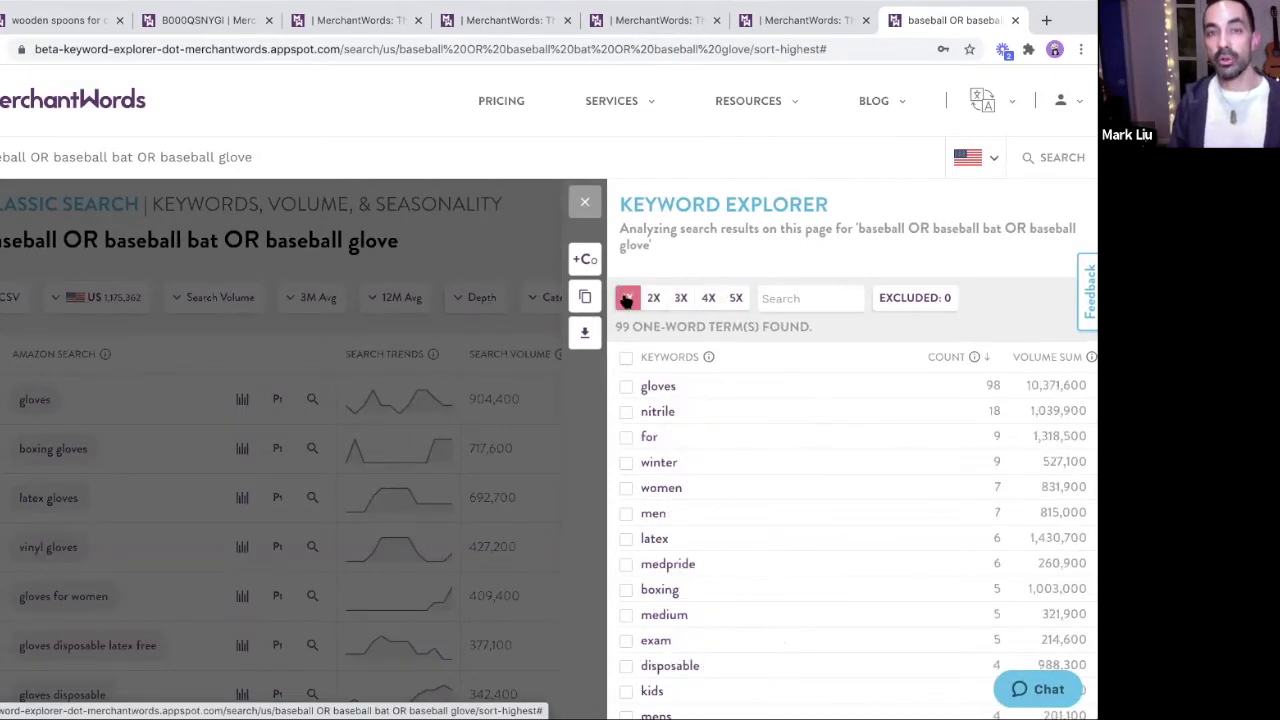
scroll(674, 521, down, 4)
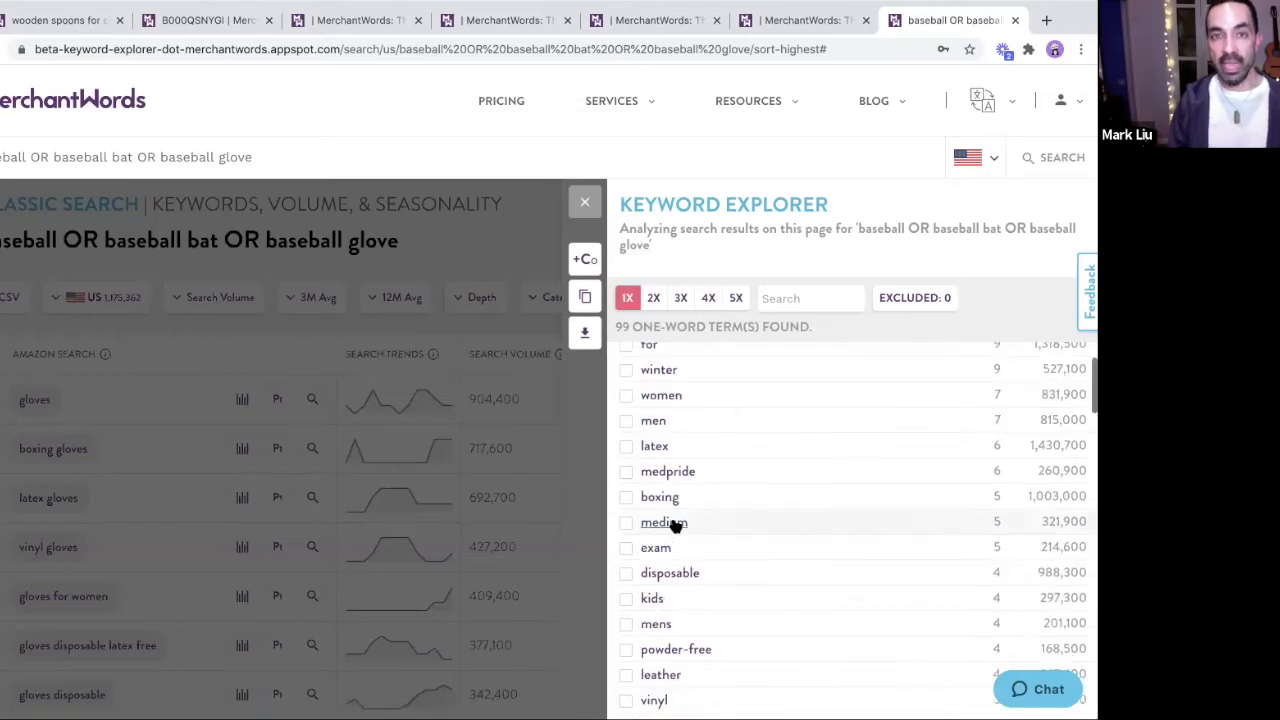
click(587, 203)
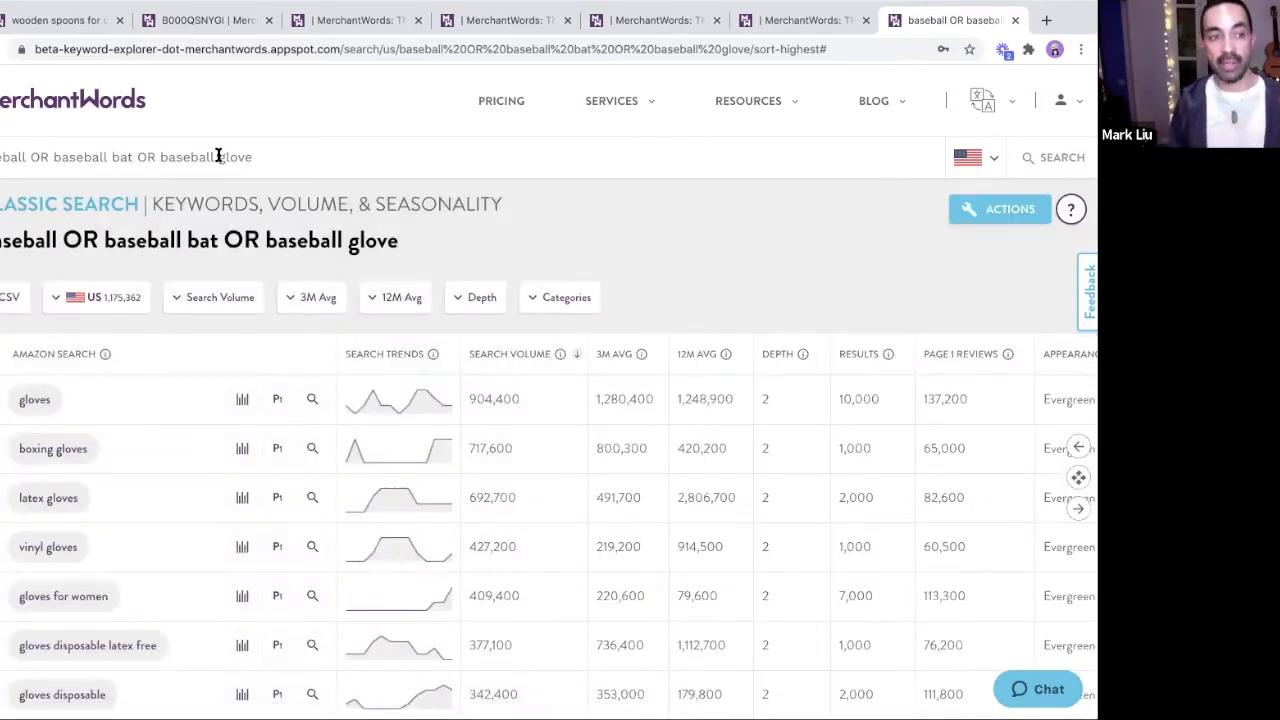
Drop 'glove' from the query and run the baseball bat OR baseball search.
key(BackSpace)
key(BackSpace)
key(BackSpace)
key(BackSpace)
key(BackSpace)
key(BackSpace)
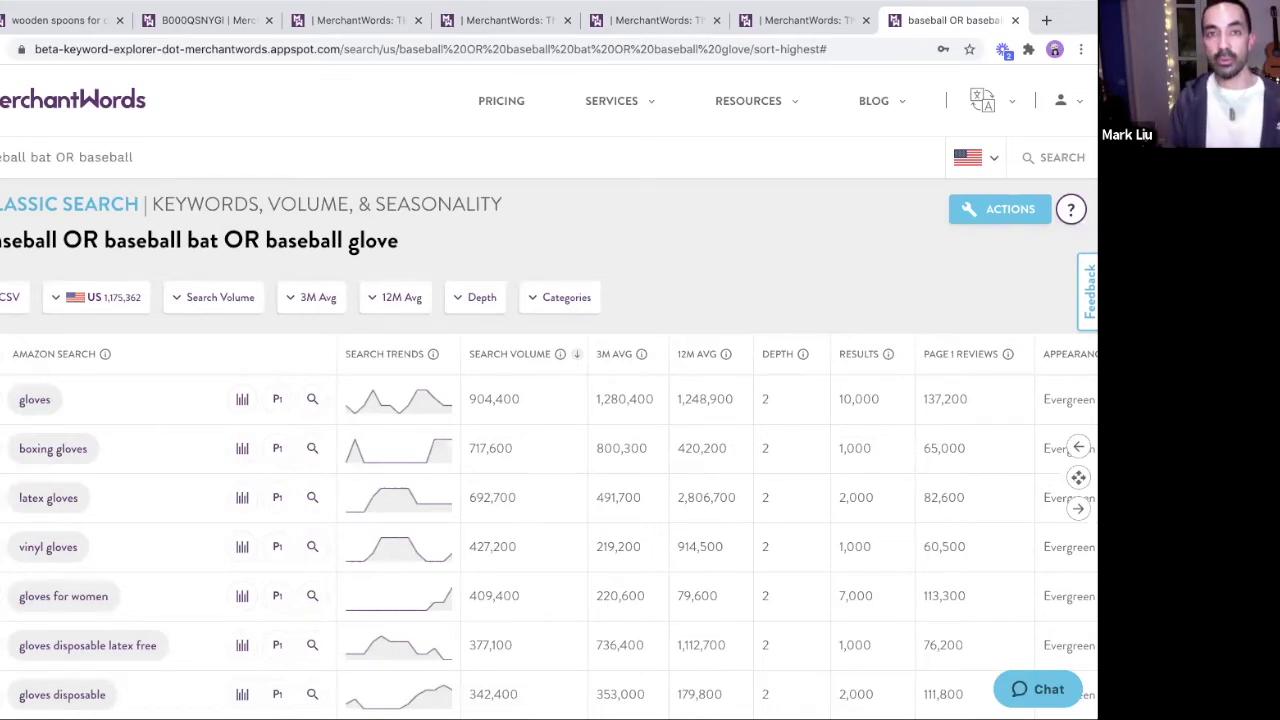
click(1062, 170)
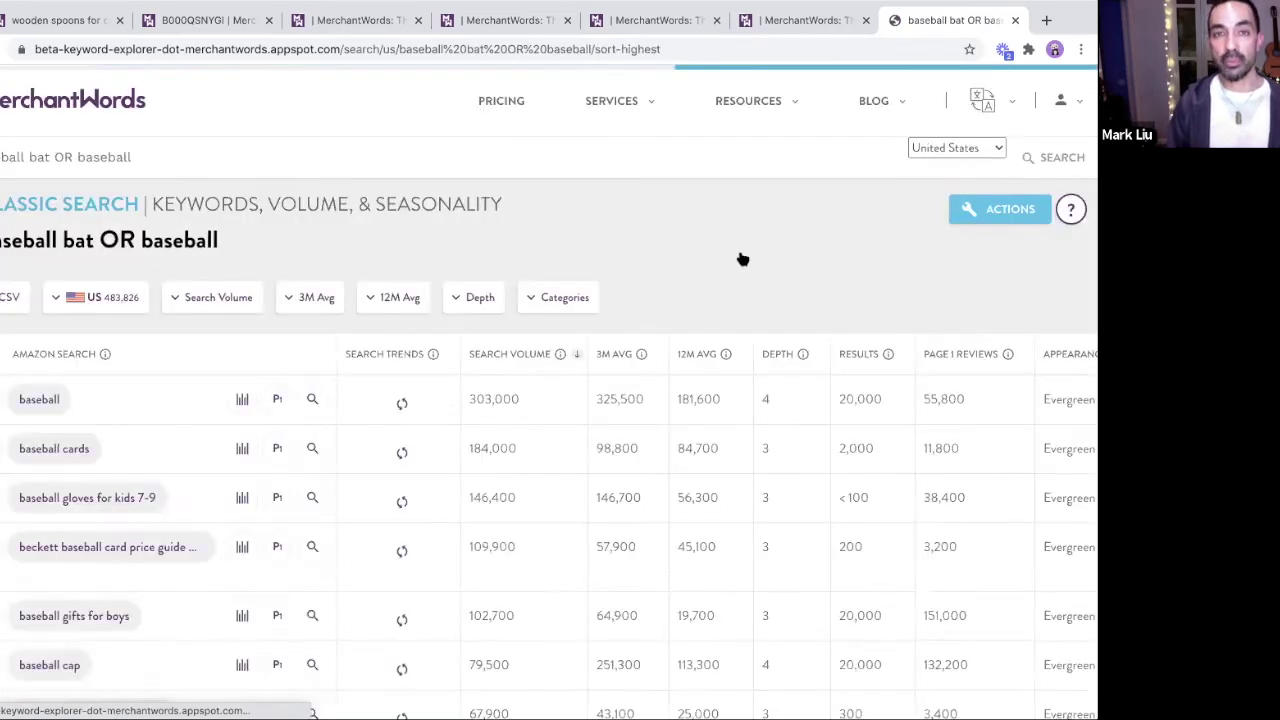
click(994, 211)
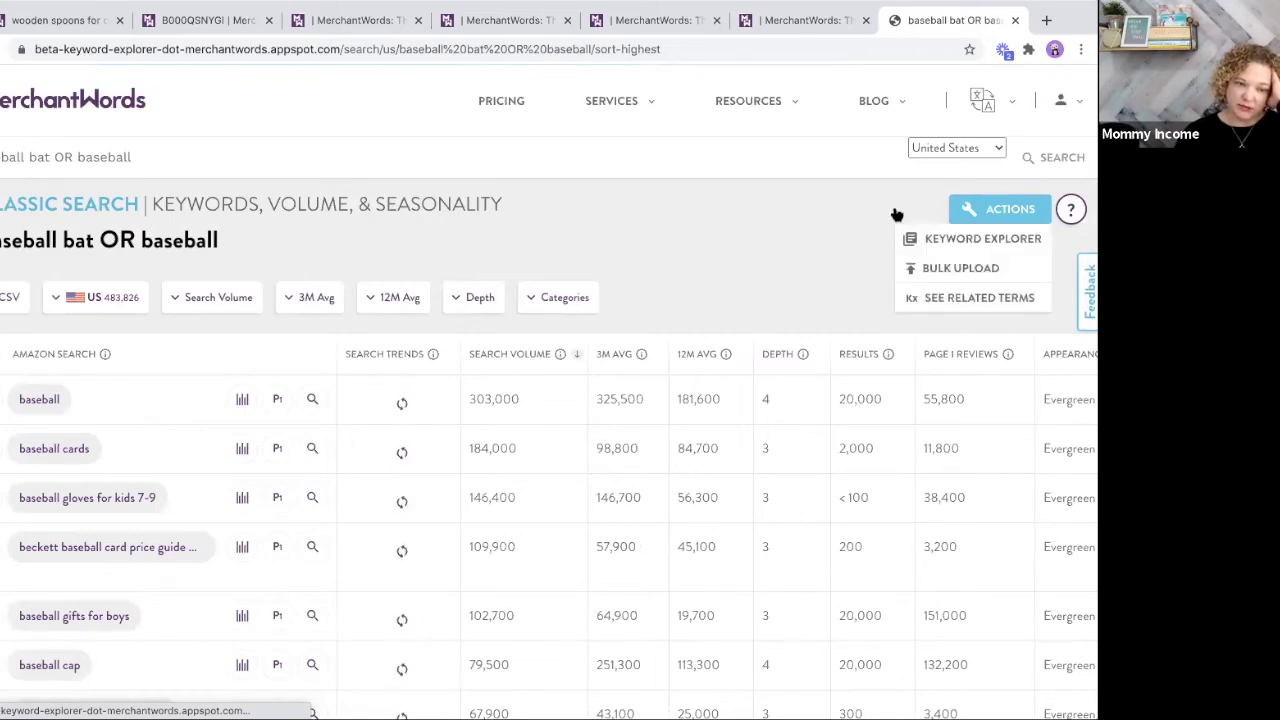
click(948, 243)
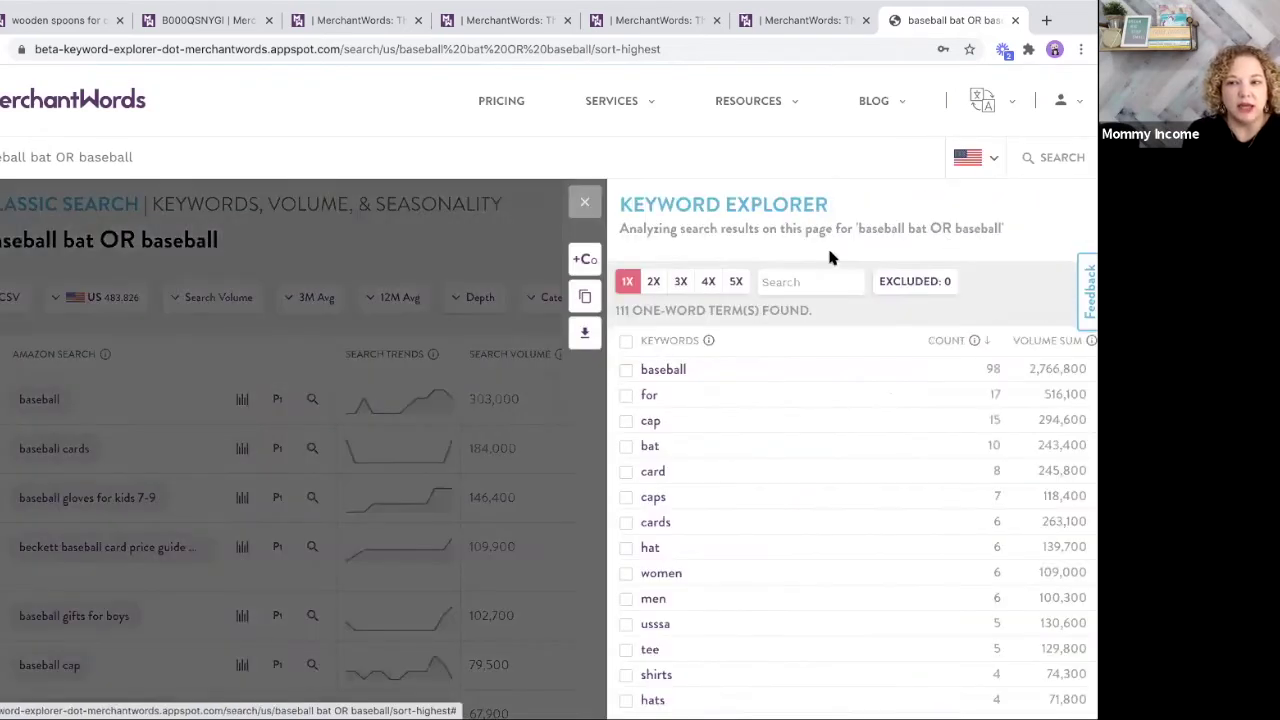
click(708, 282)
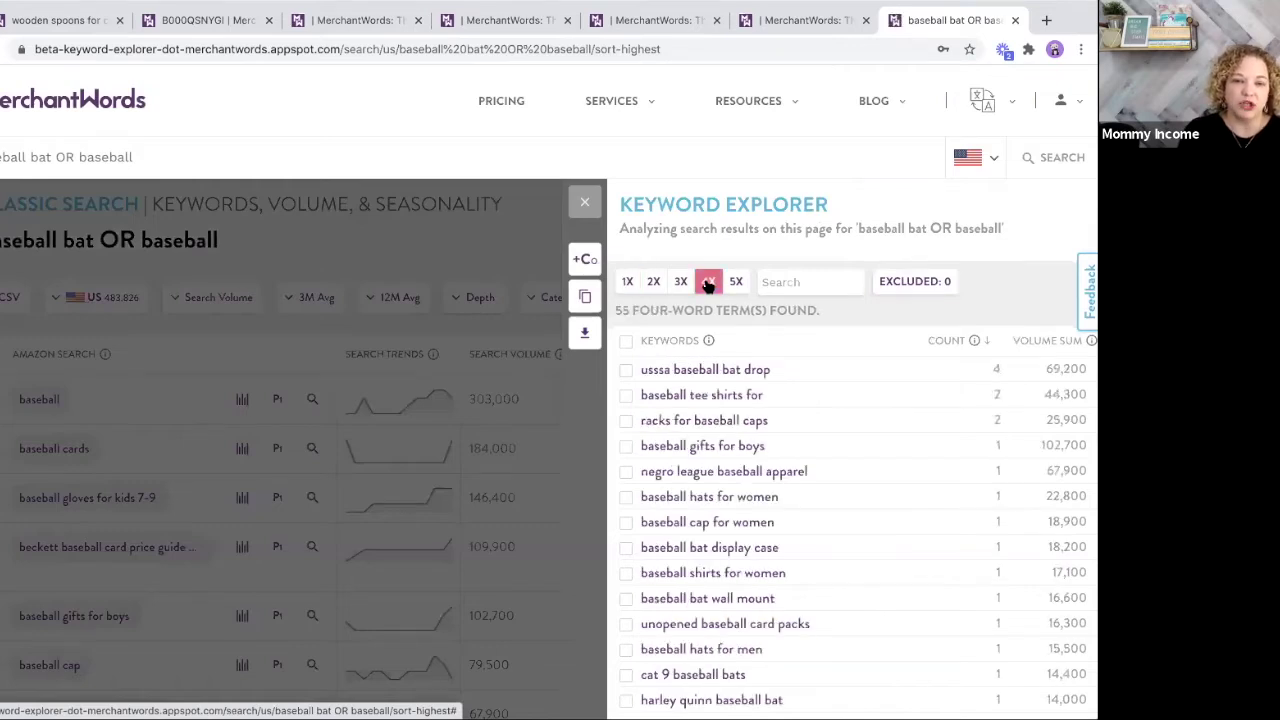
click(681, 282)
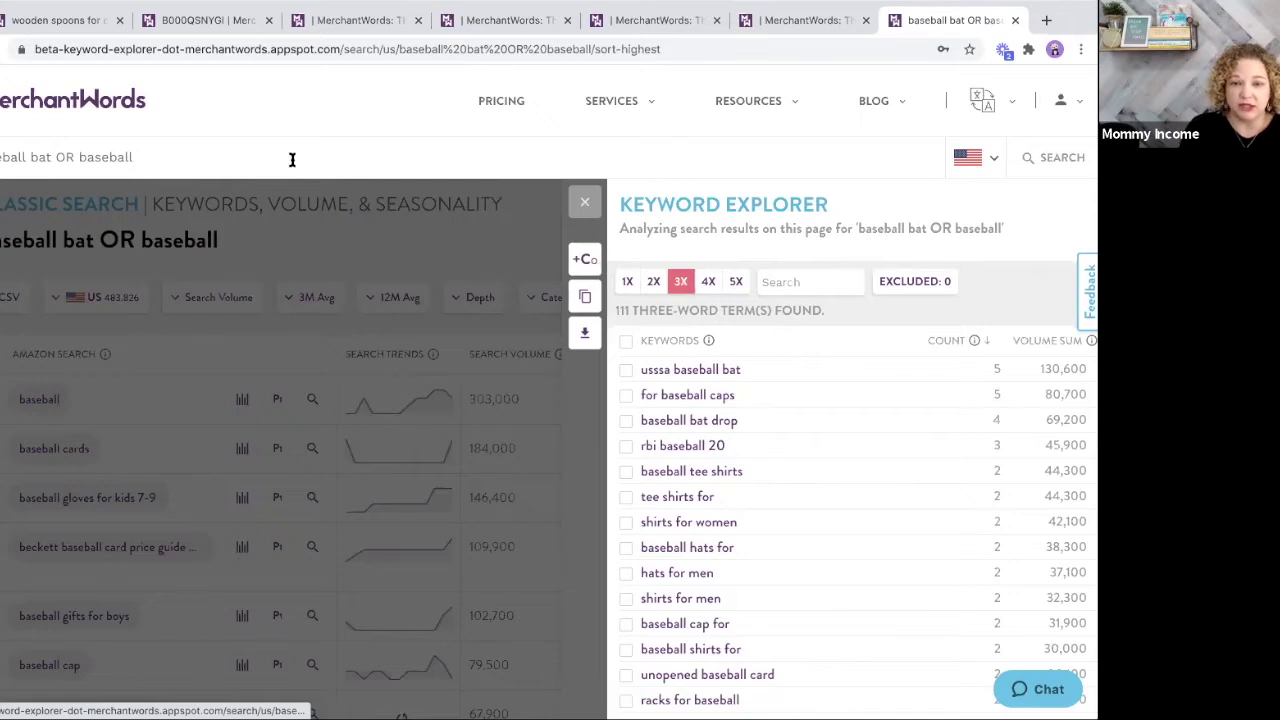
click(160, 158)
Append 'for boys' and run the baseball bat OR baseball for boys search.
text(for )
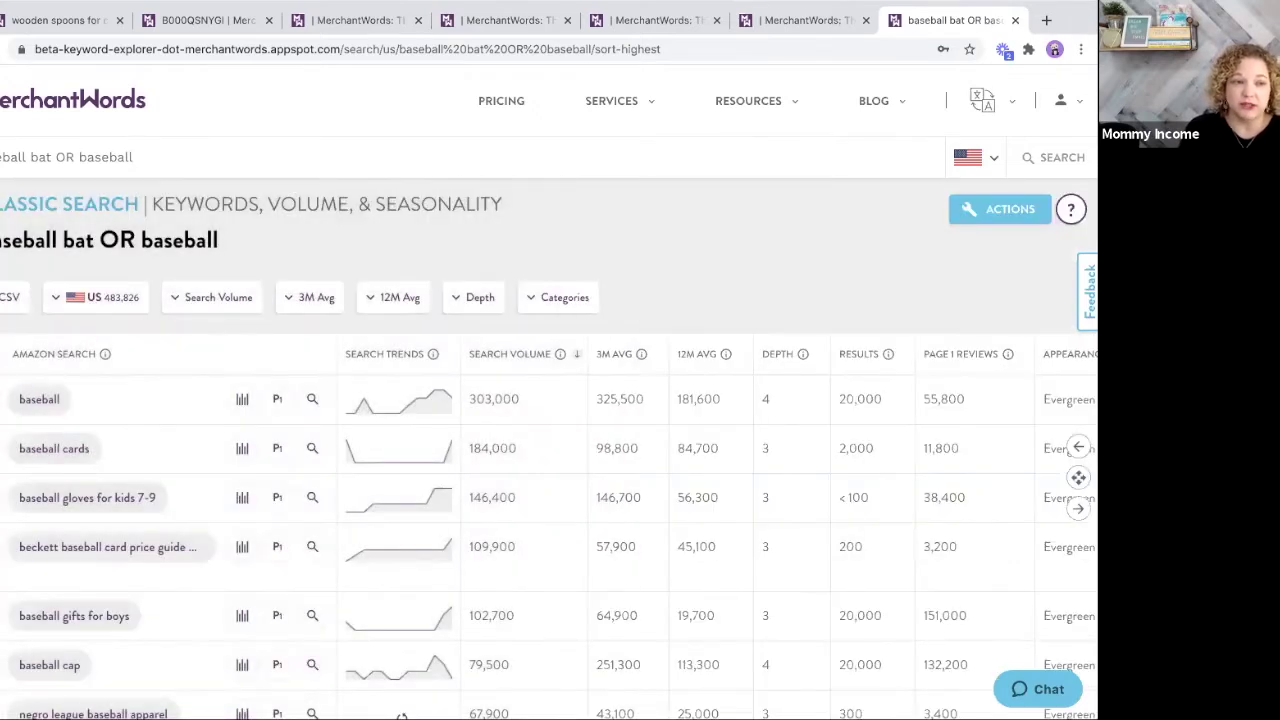
text(boys)
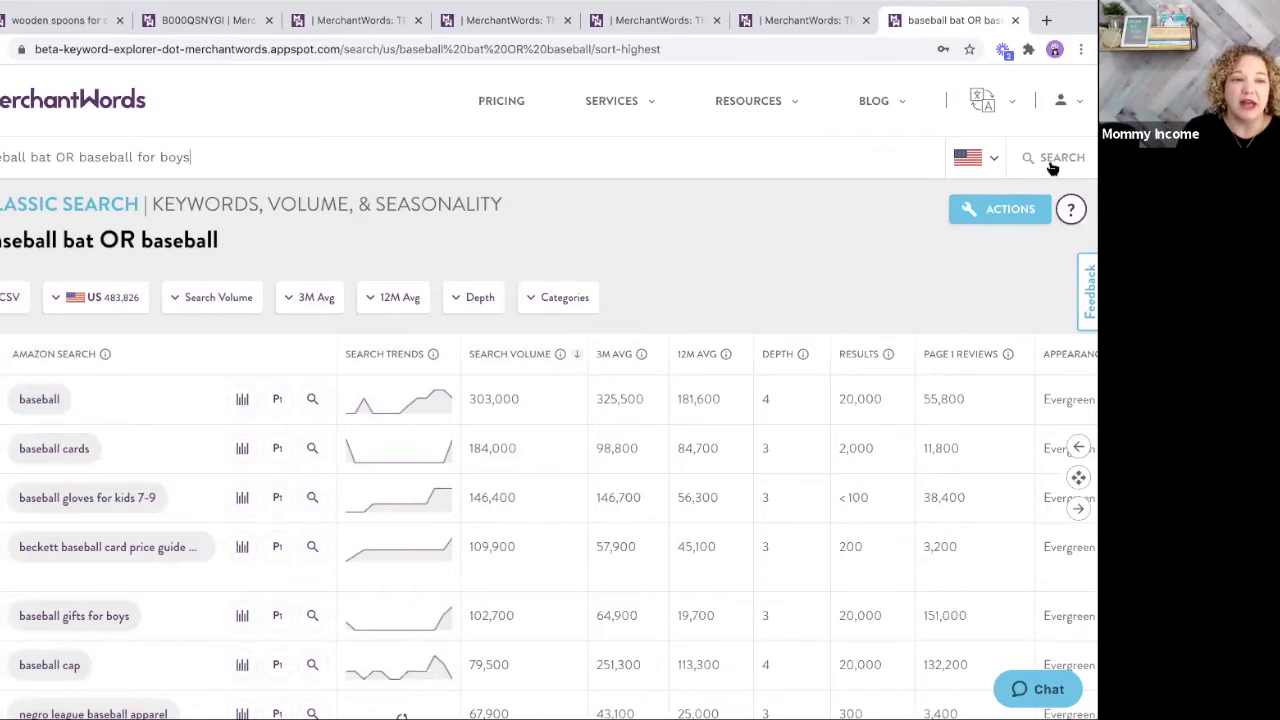
click(1052, 168)
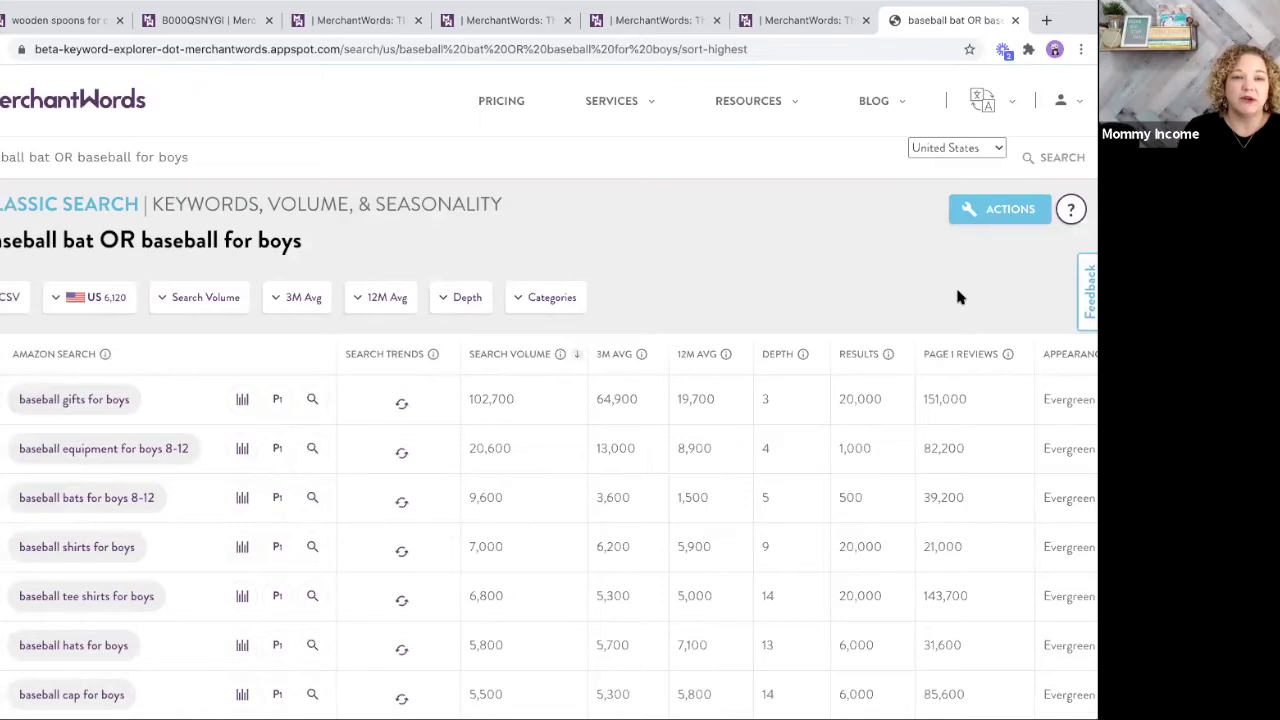
click(1022, 214)
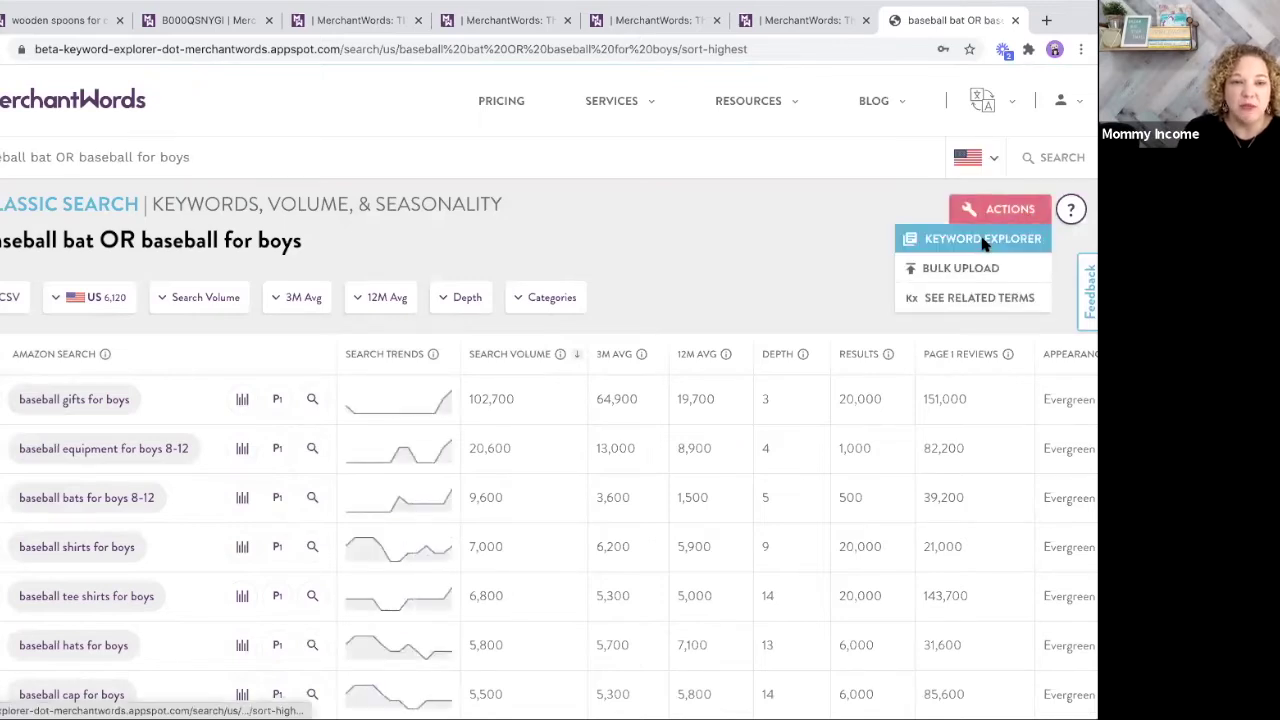
click(983, 239)
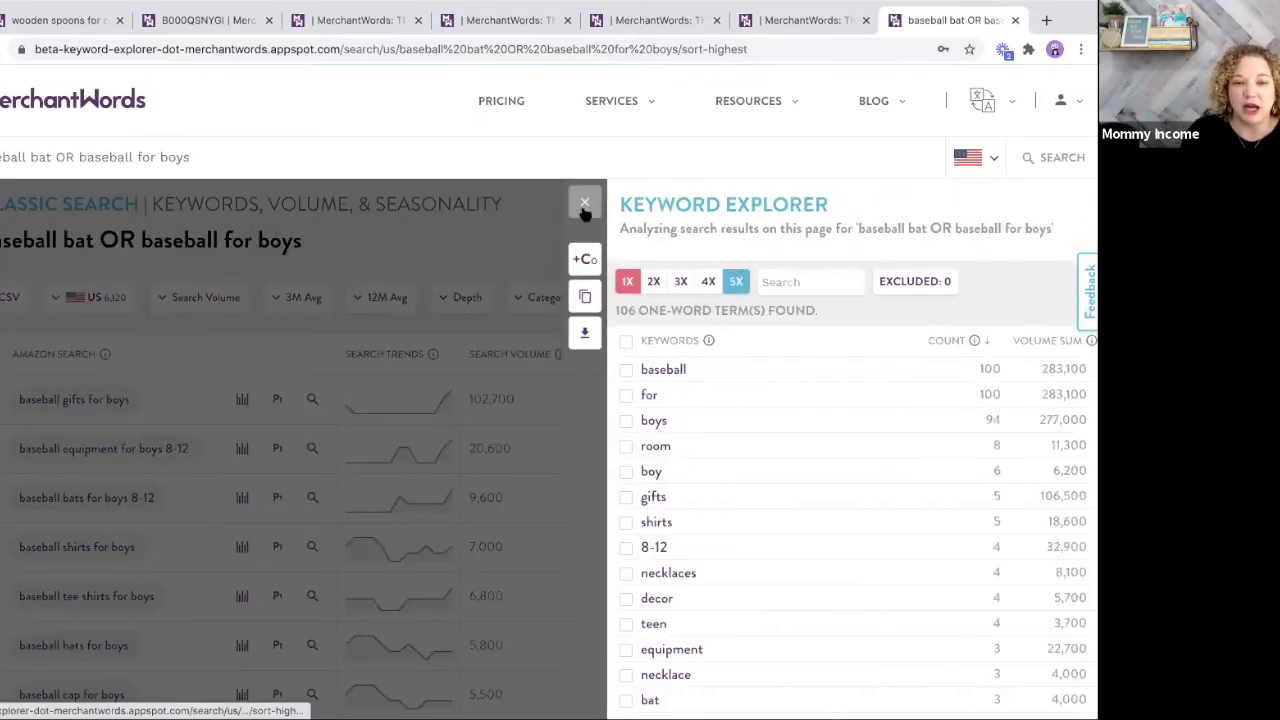
click(709, 283)
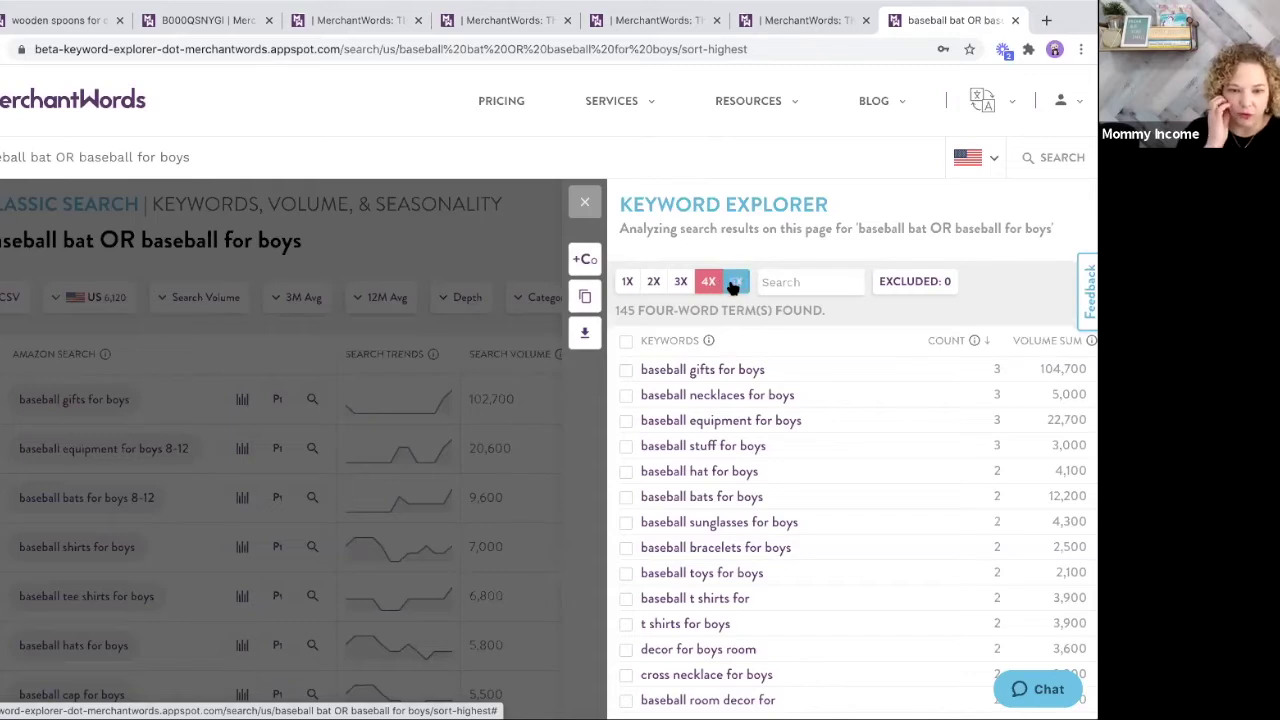
click(735, 283)
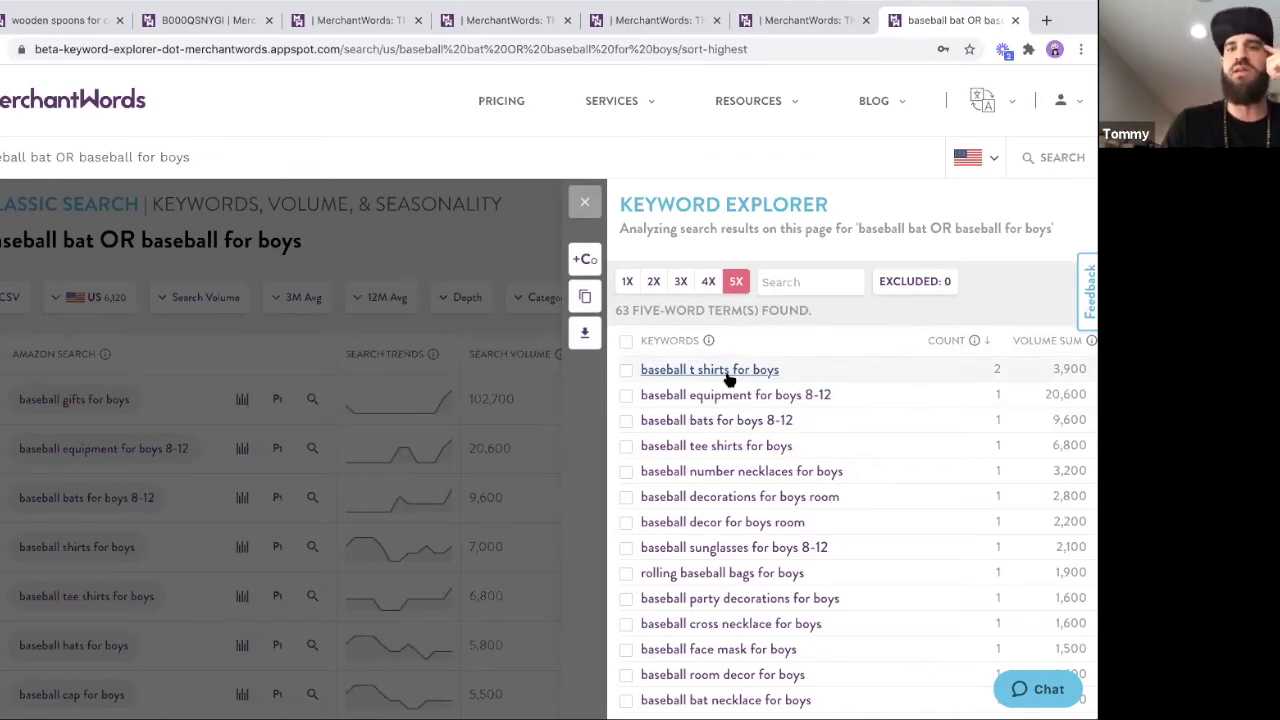
click(708, 282)
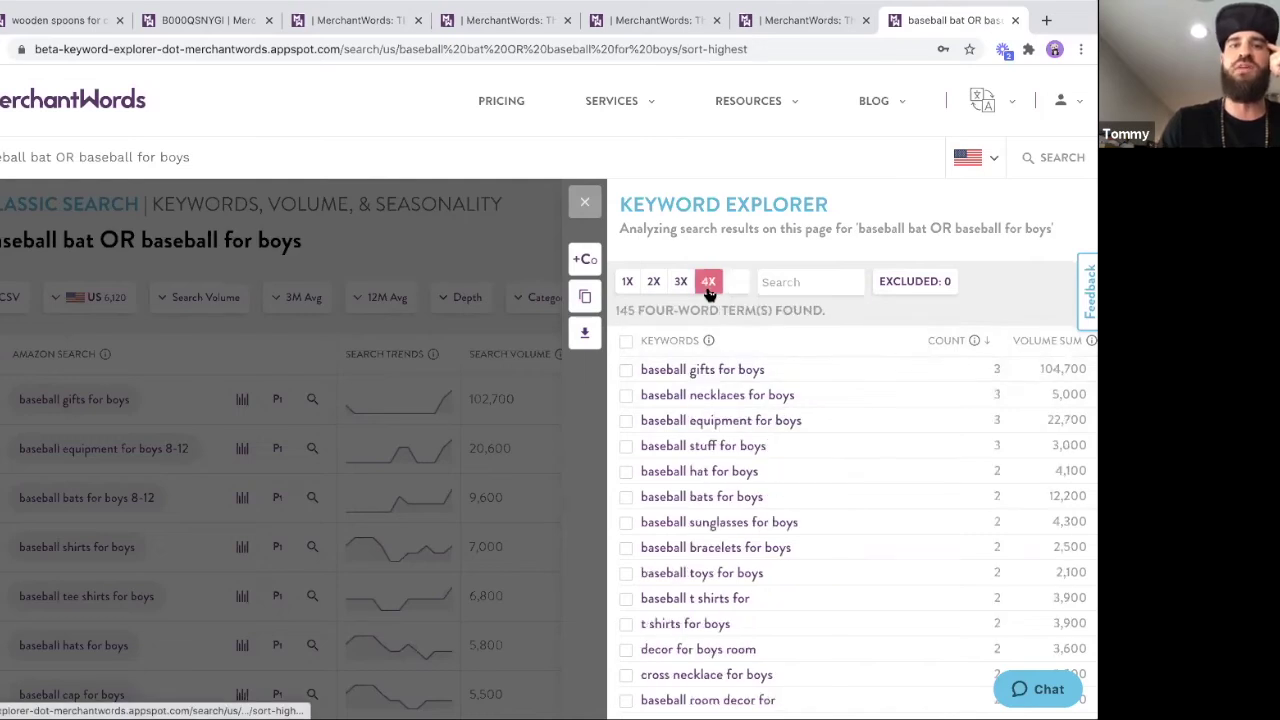
click(681, 283)
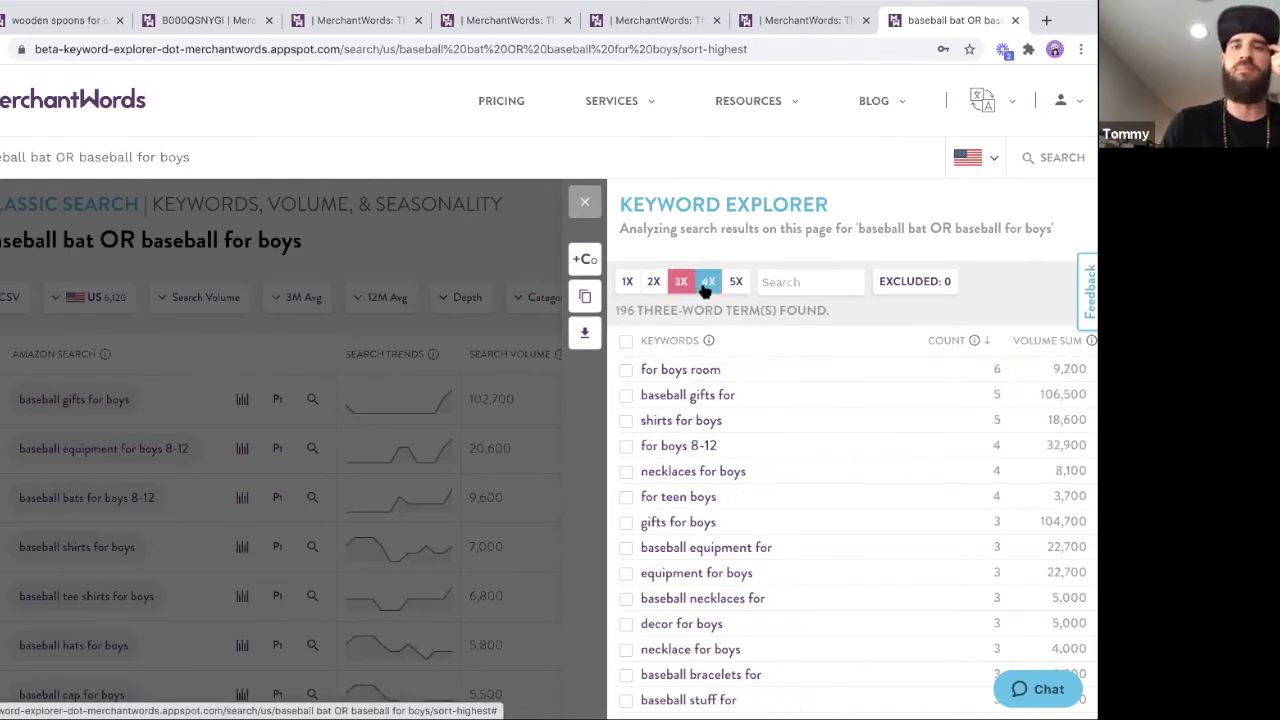
click(707, 283)
click(589, 208)
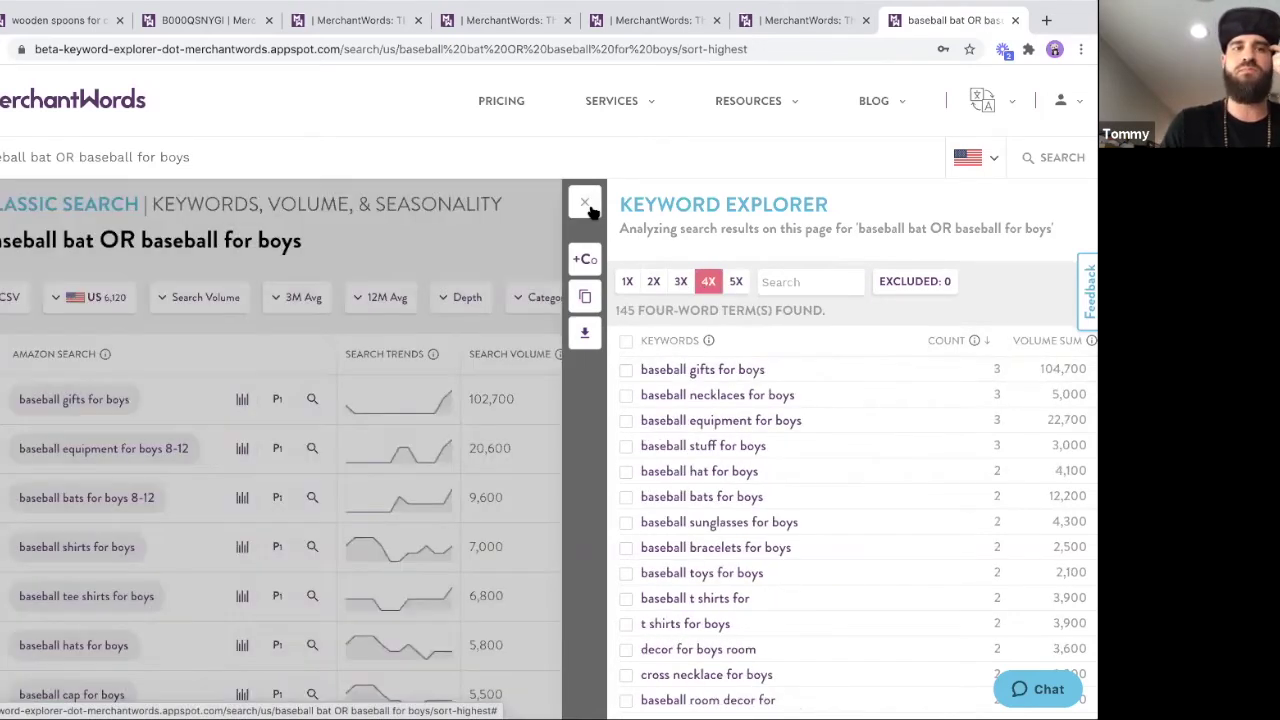
click(587, 205)
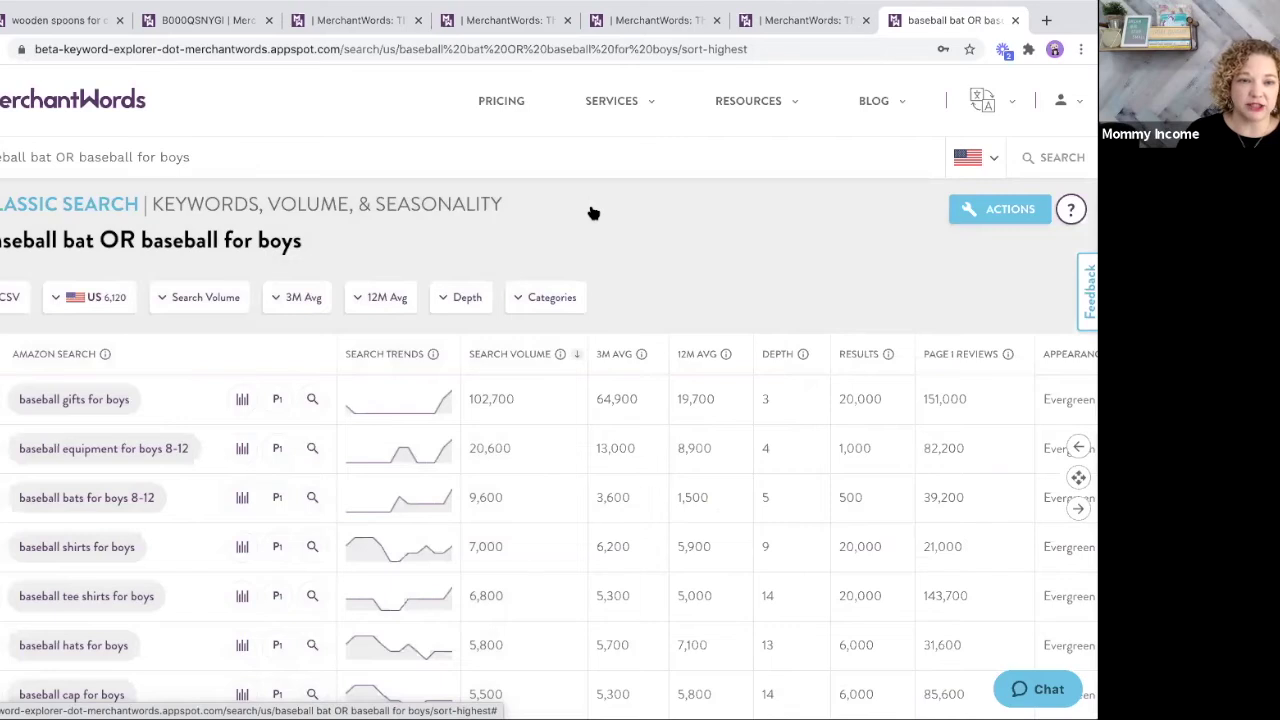